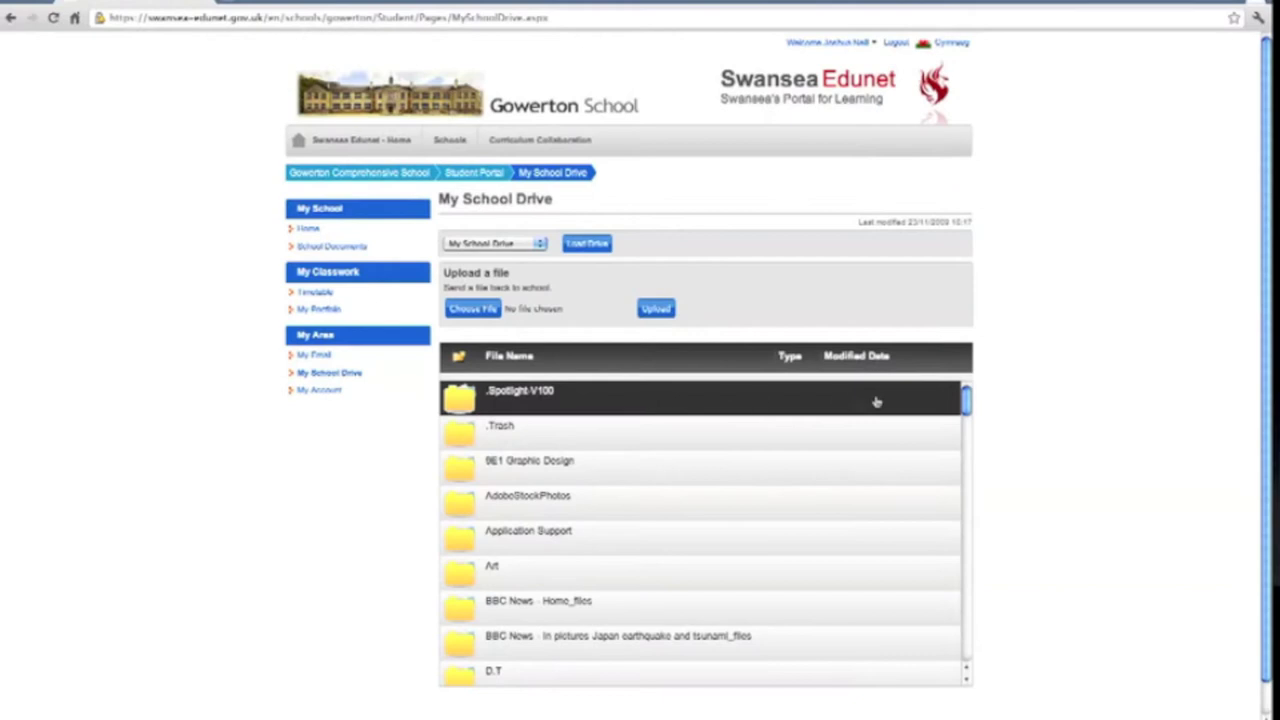
# Step: Load the SCHOOL: Resources drive and scroll through its folder list
pyautogui.scroll(-1, 968, 410)
pyautogui.moveTo(968, 410); pyautogui.dragTo(940, 405)
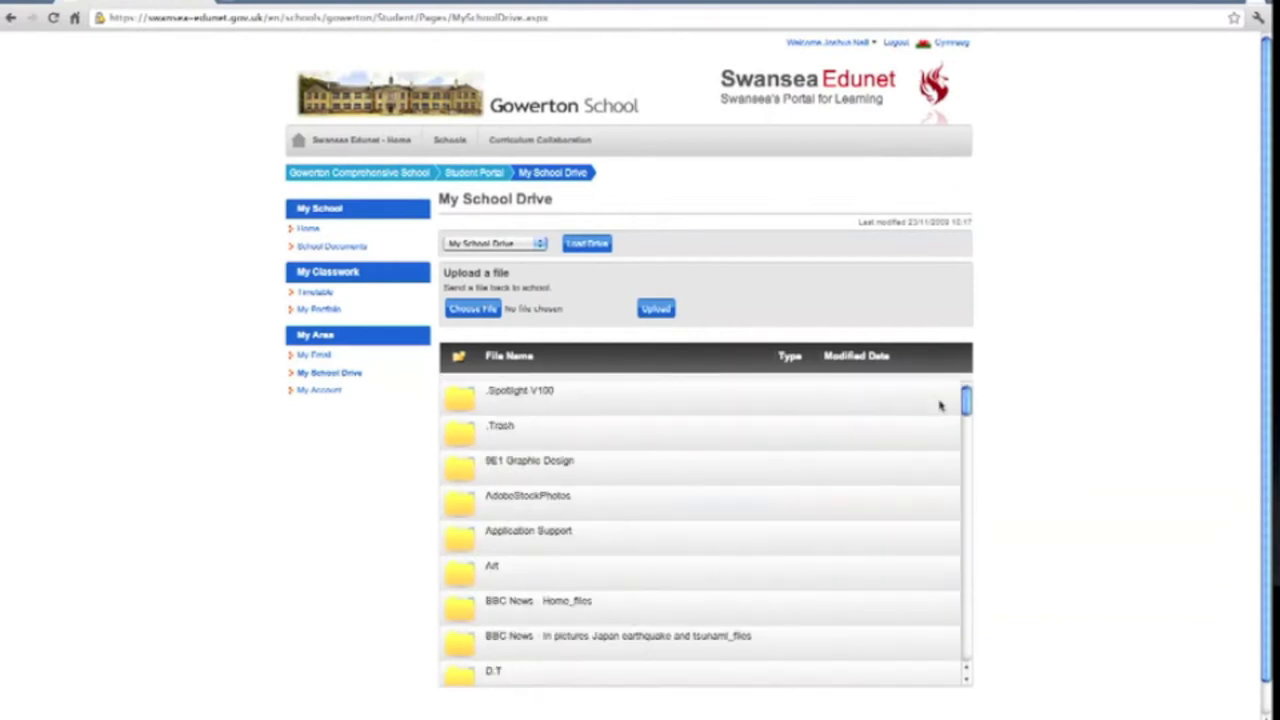
pyautogui.click(495, 243)
pyautogui.click(500, 254)
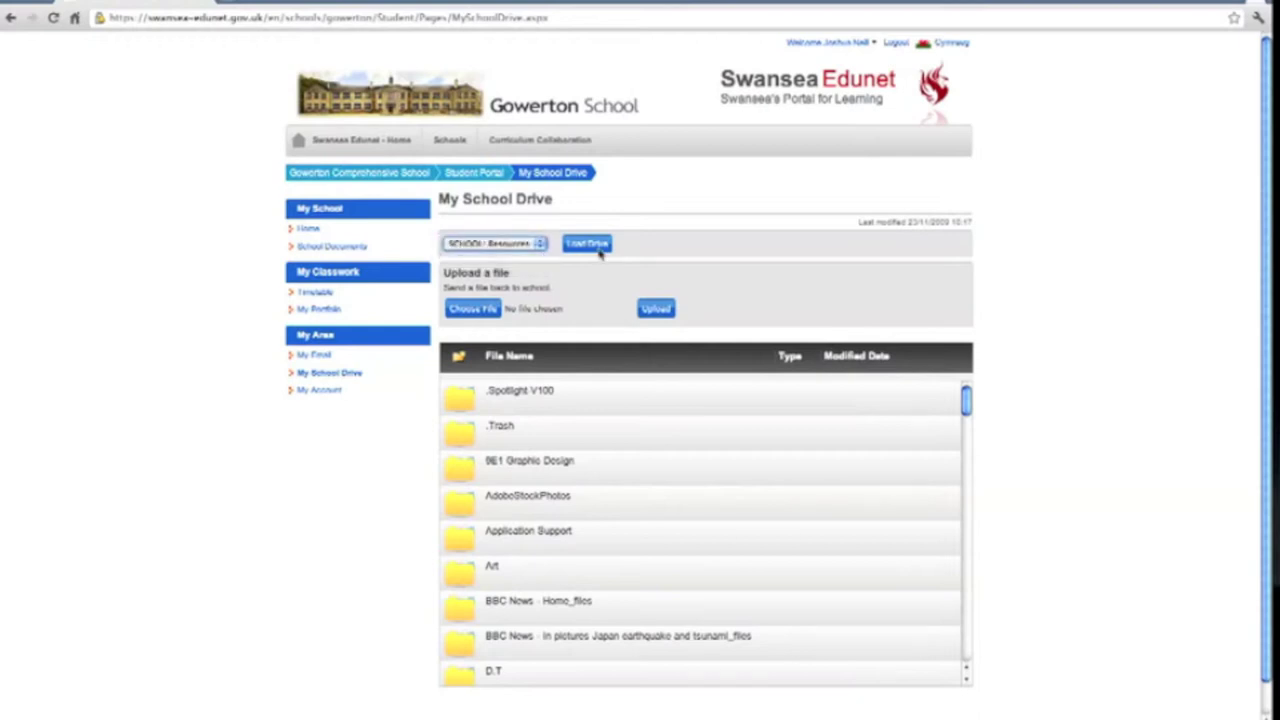
pyautogui.scroll(-3, 824, 483)
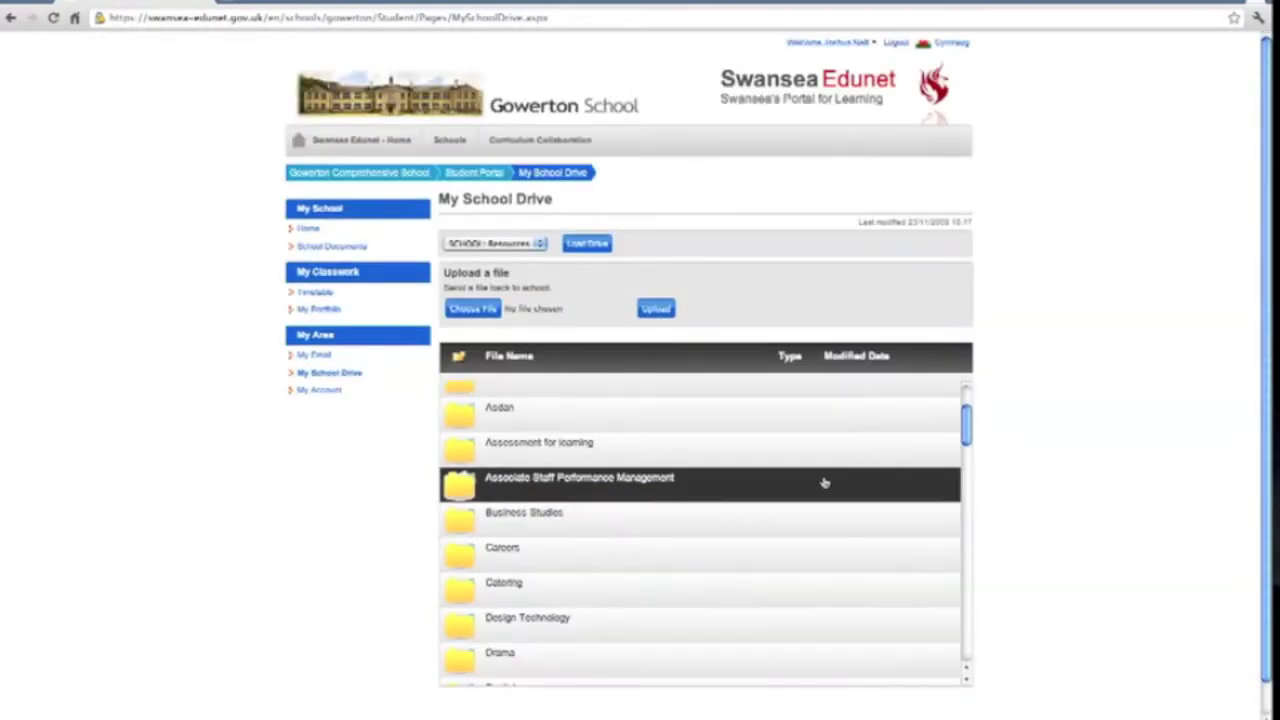
pyautogui.scroll(-10, 822, 482)
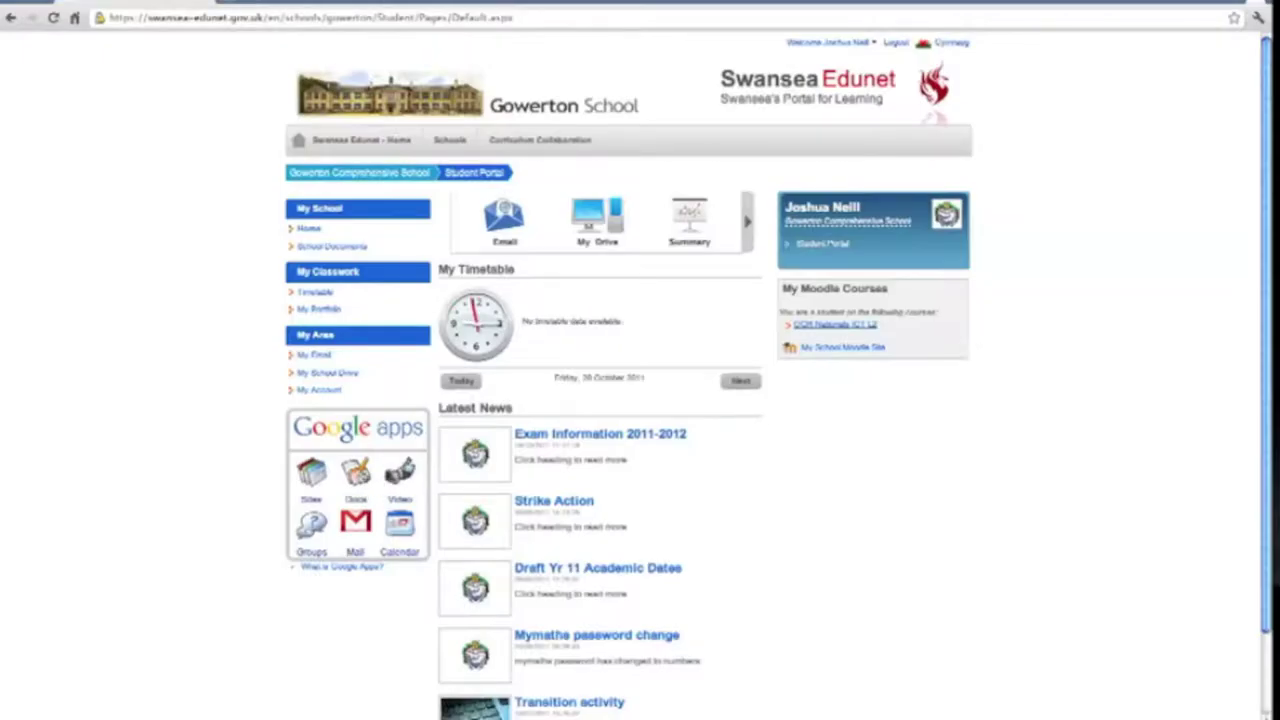
# Step: Open Google Docs from the portal and open the Untitled document essay
pyautogui.click(358, 472)
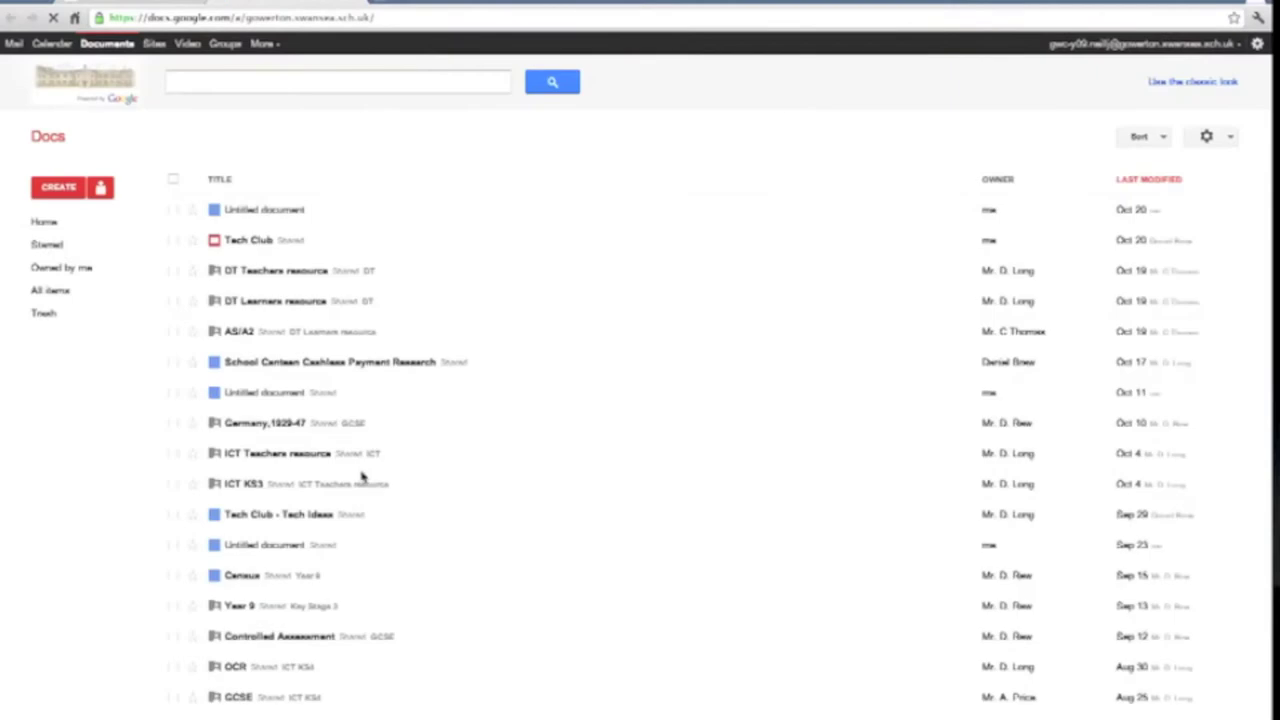
pyautogui.click(360, 476)
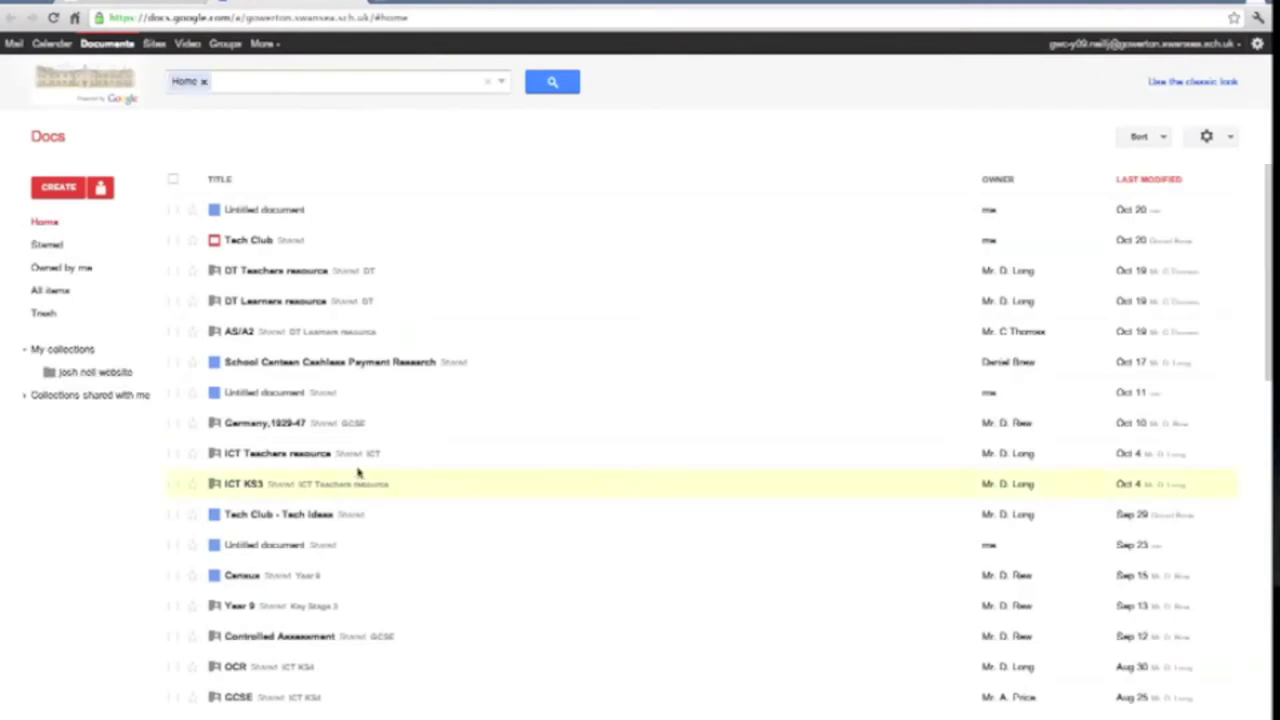
pyautogui.click(73, 193)
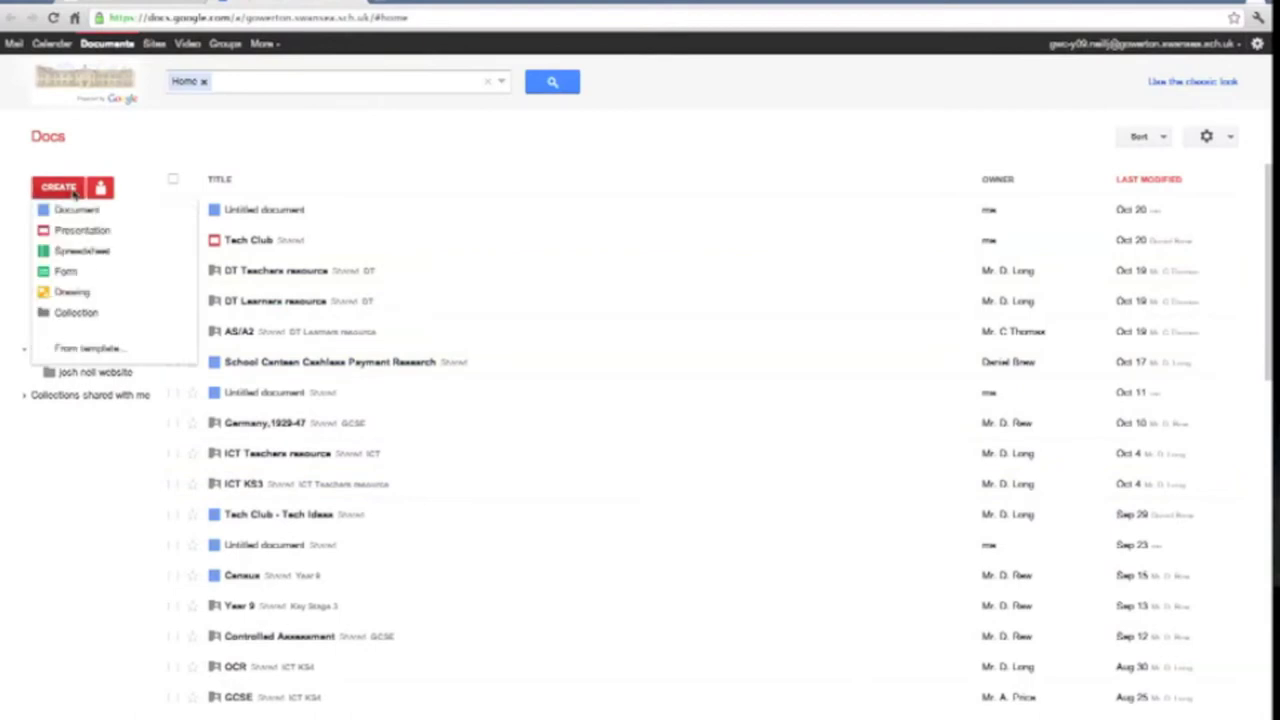
pyautogui.click(245, 209)
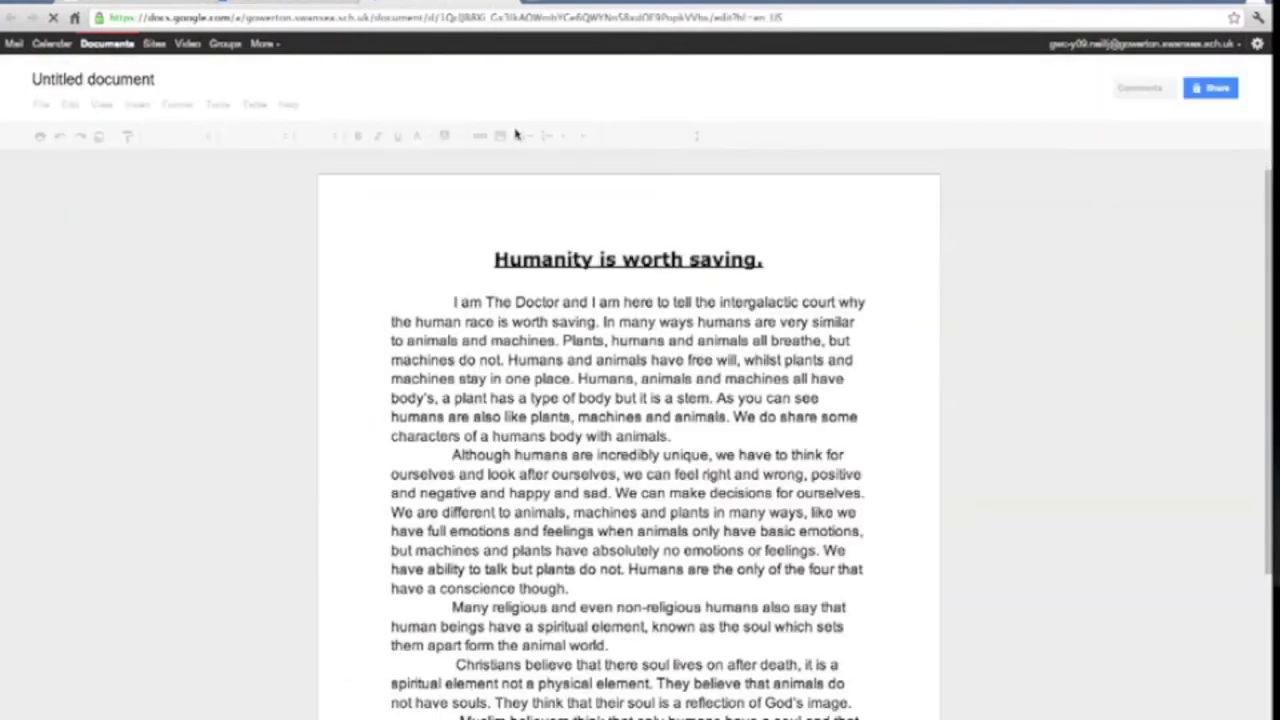
# Step: Scroll through the 'Humanity is worth saving.' essay and return to the Docs file list
pyautogui.scroll(-5, 541, 301)
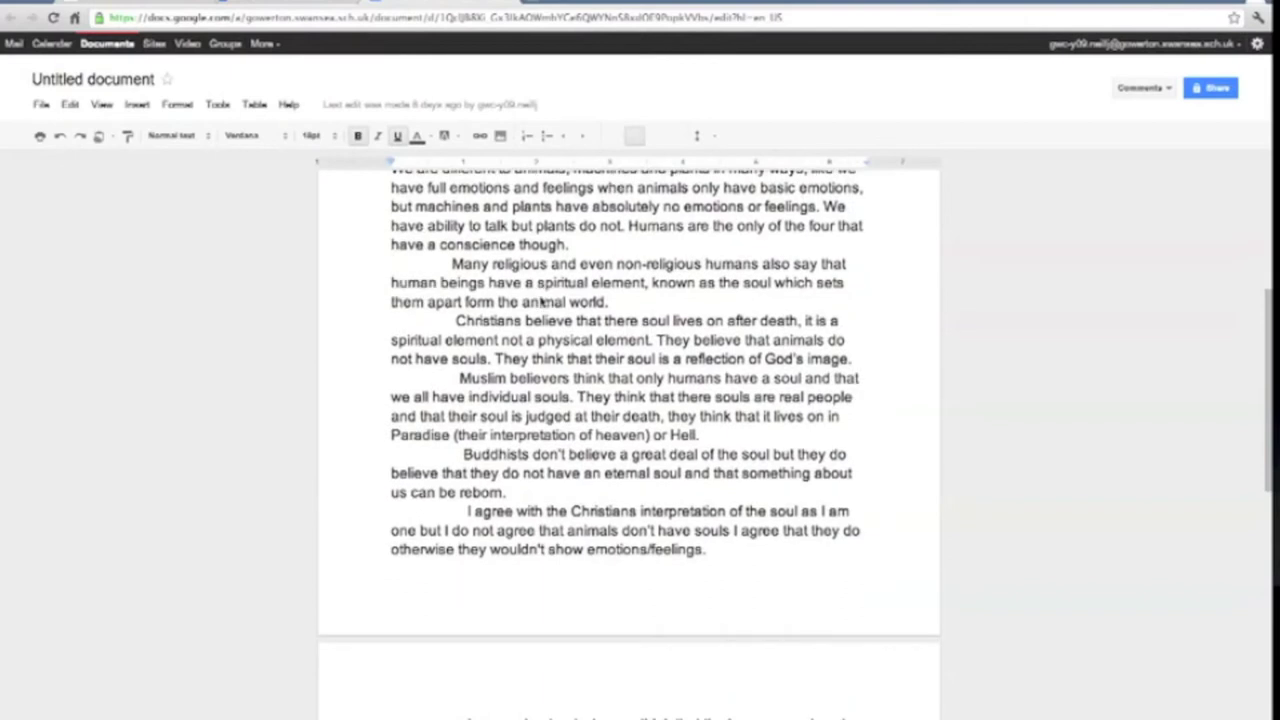
pyautogui.scroll(-3, 541, 301)
pyautogui.scroll(6, 541, 301)
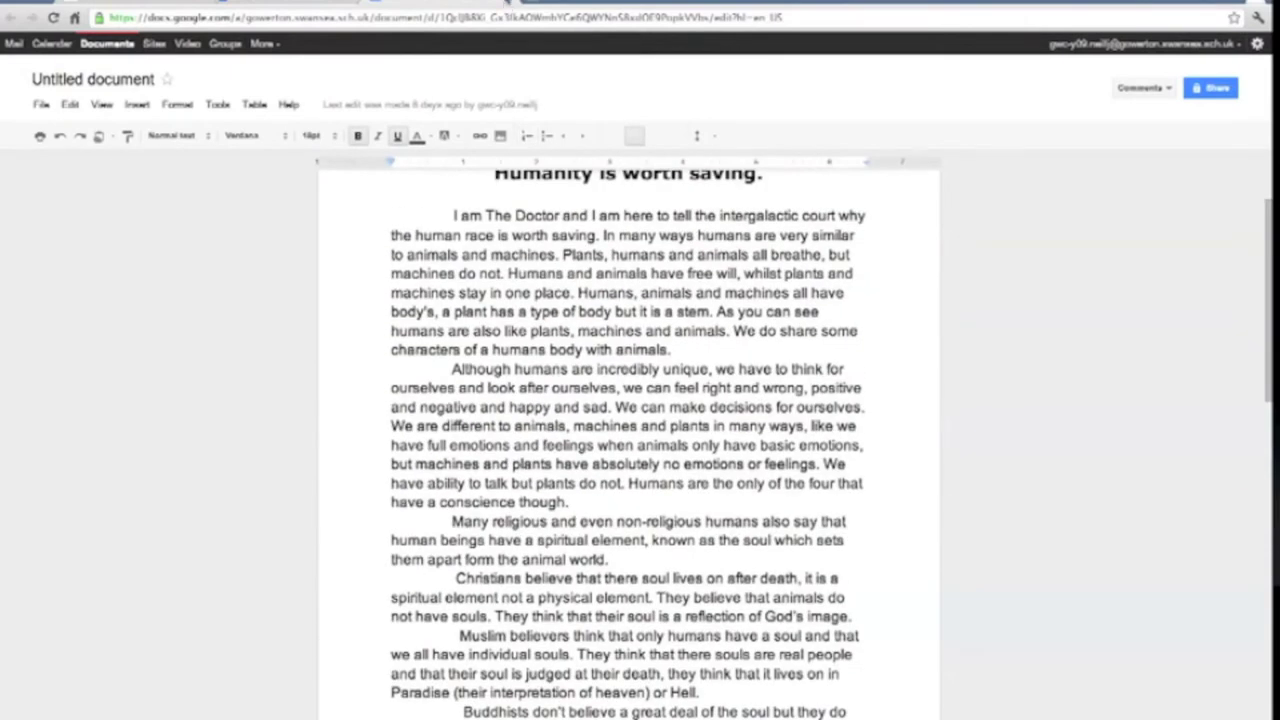
pyautogui.click(506, 3)
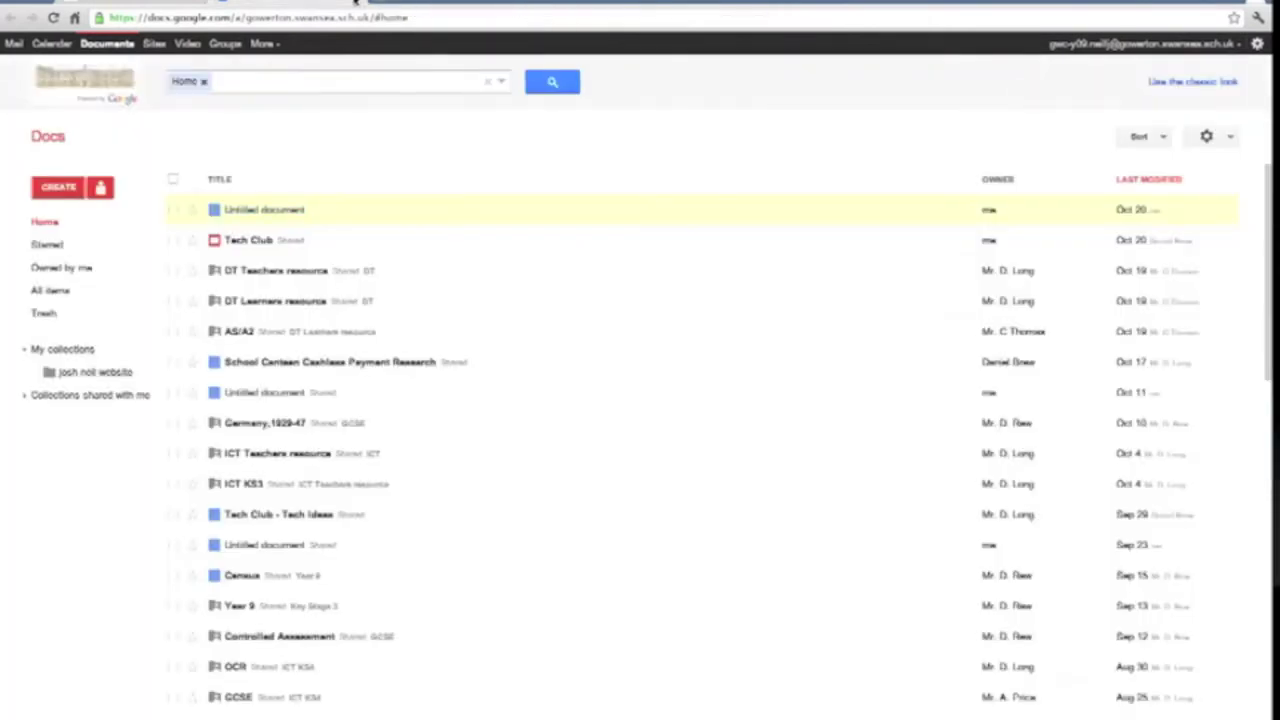
# Step: View the exam information on the student portal, then go back to the portal home page
pyautogui.click(355, 3)
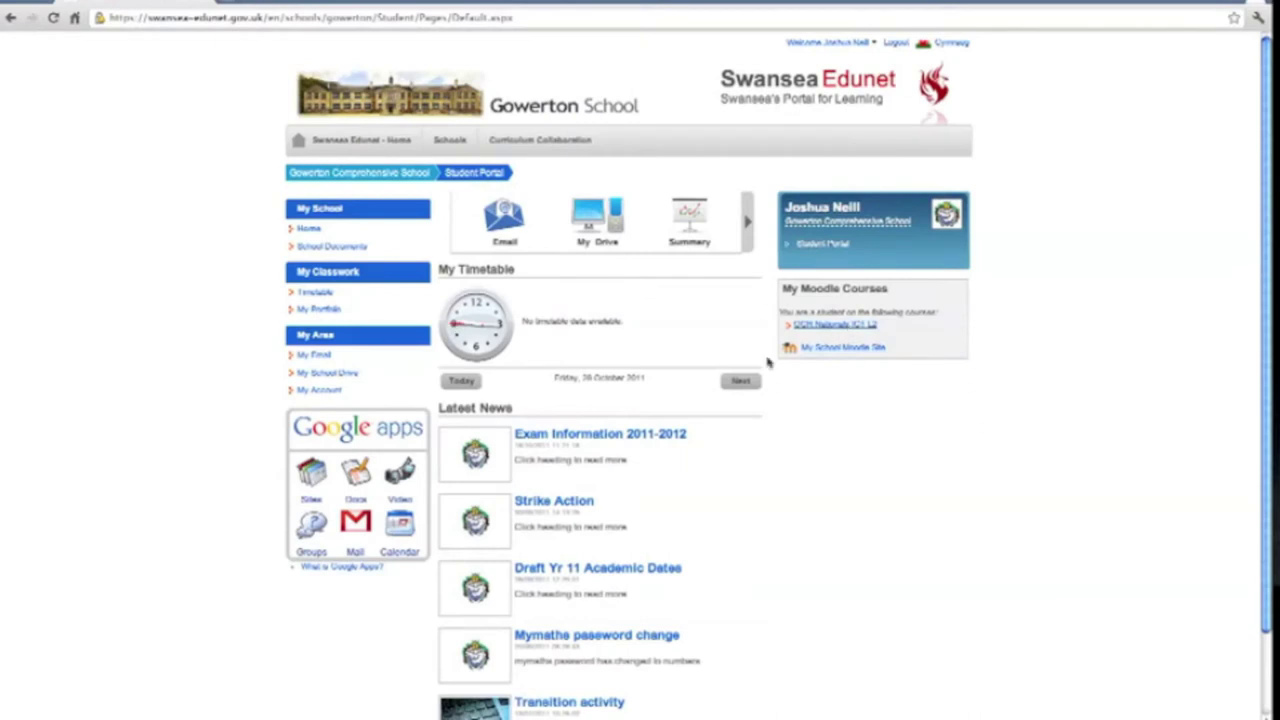
pyautogui.scroll(-2, 671, 403)
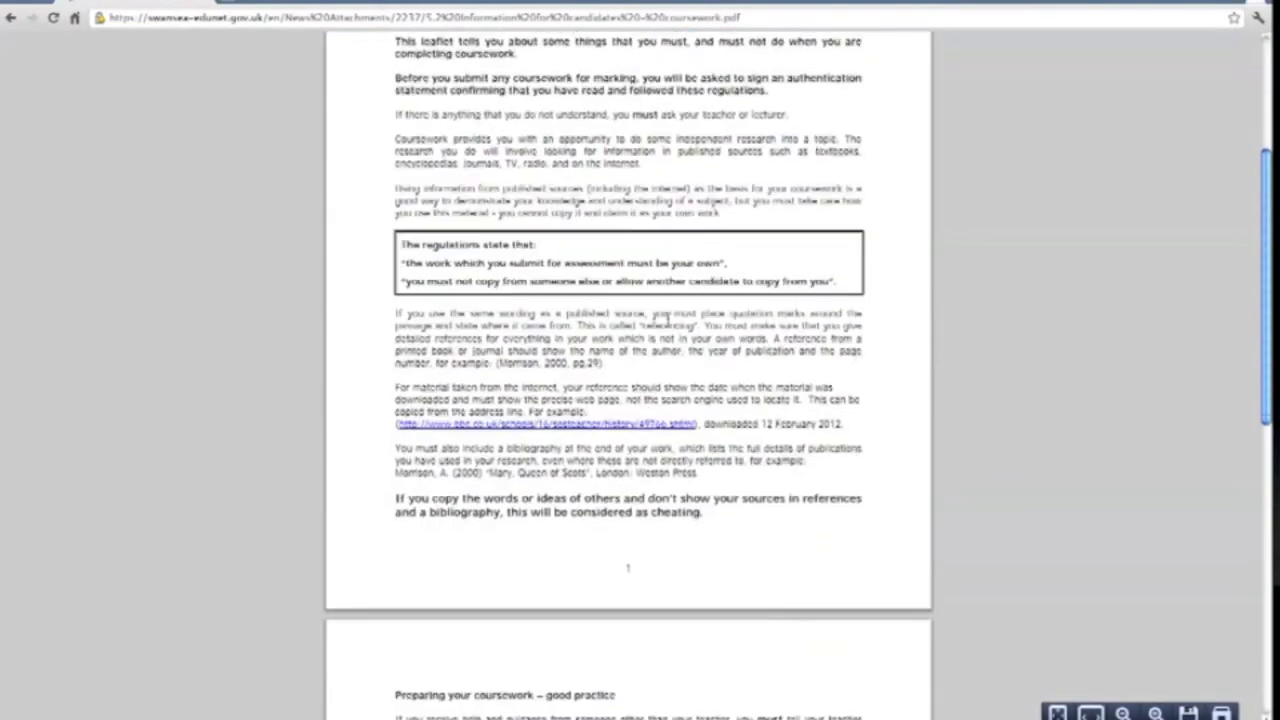
pyautogui.press('BackSpace')
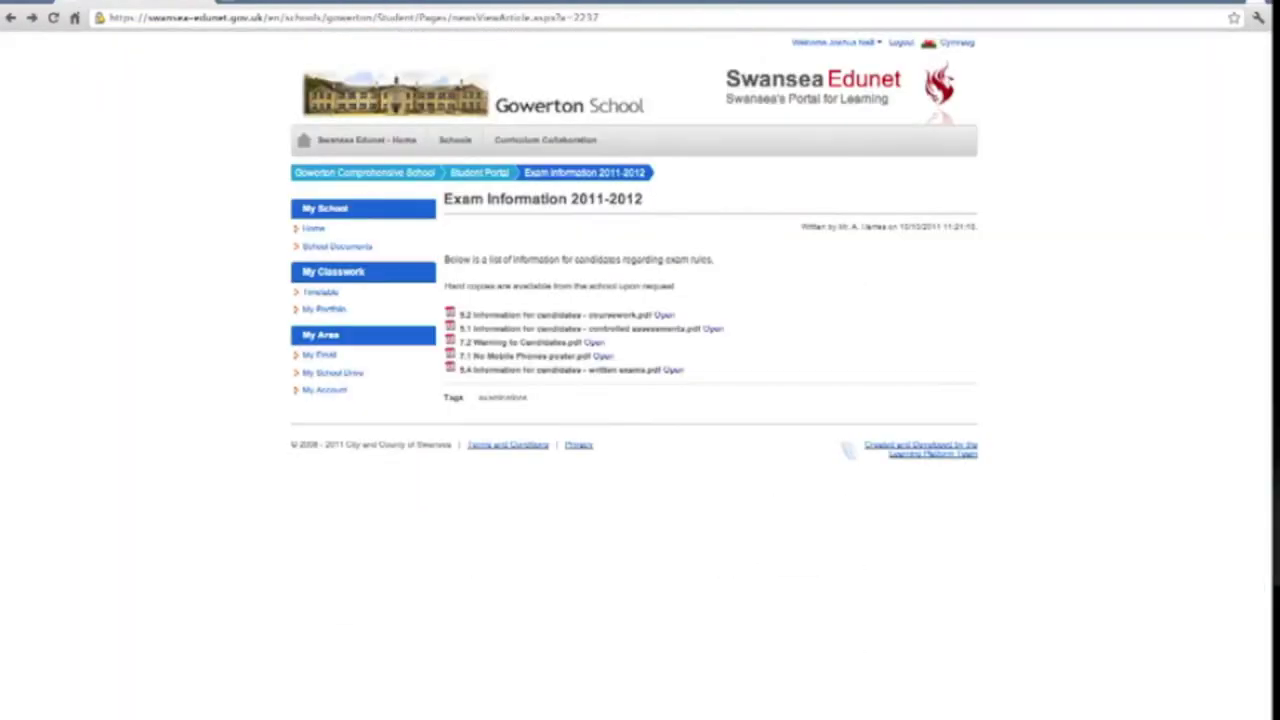
pyautogui.press('BackSpace')
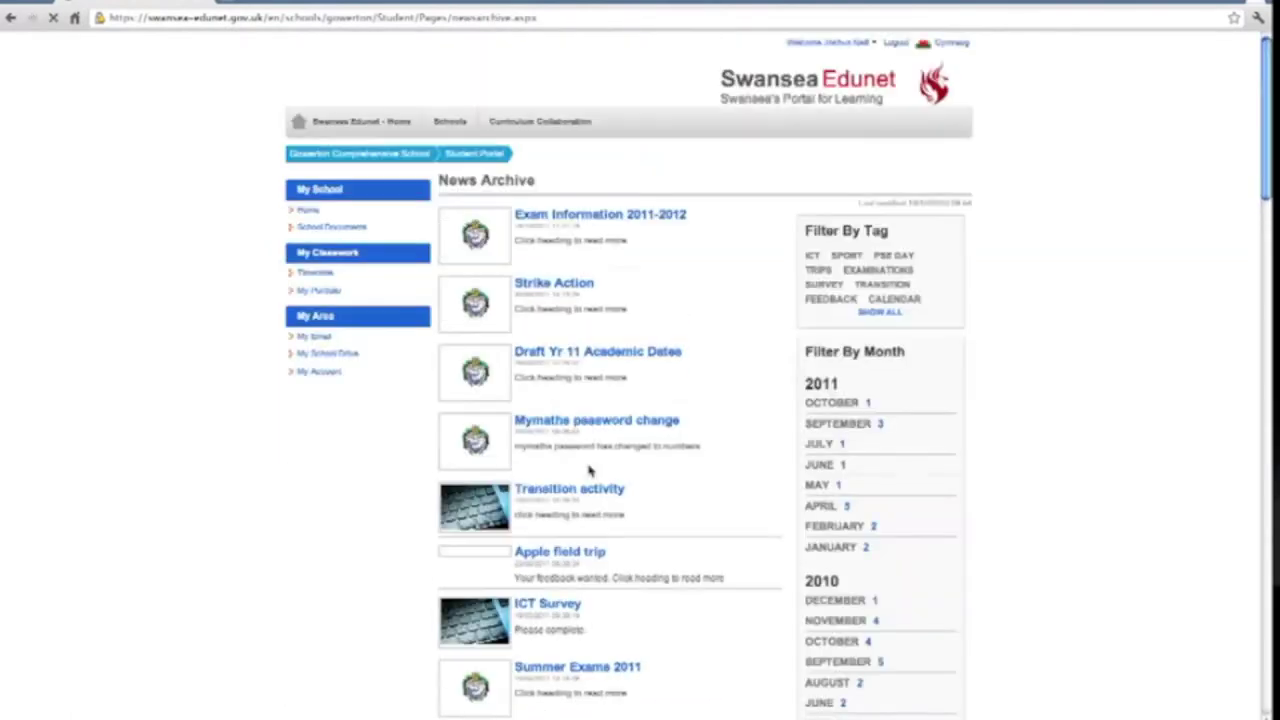
# Step: Filter the News Archive by the ICT tag
pyautogui.scroll(-6, 589, 470)
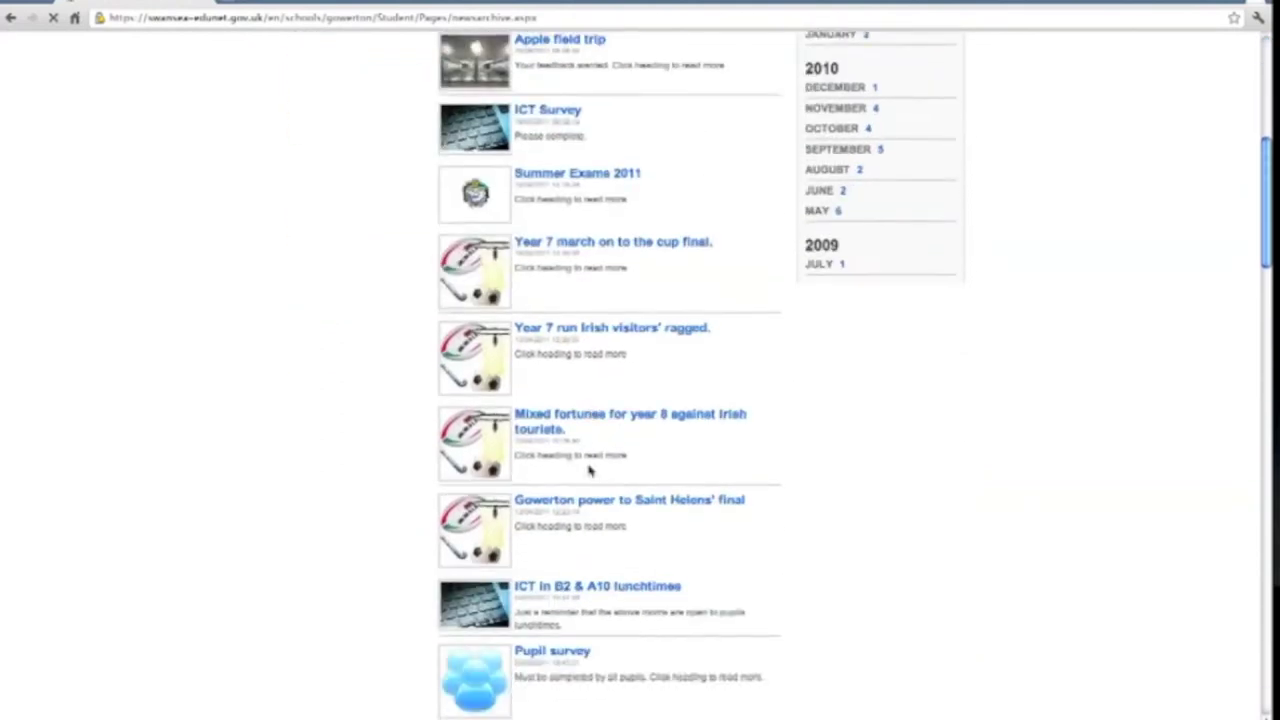
pyautogui.scroll(-3, 589, 470)
pyautogui.scroll(9, 589, 470)
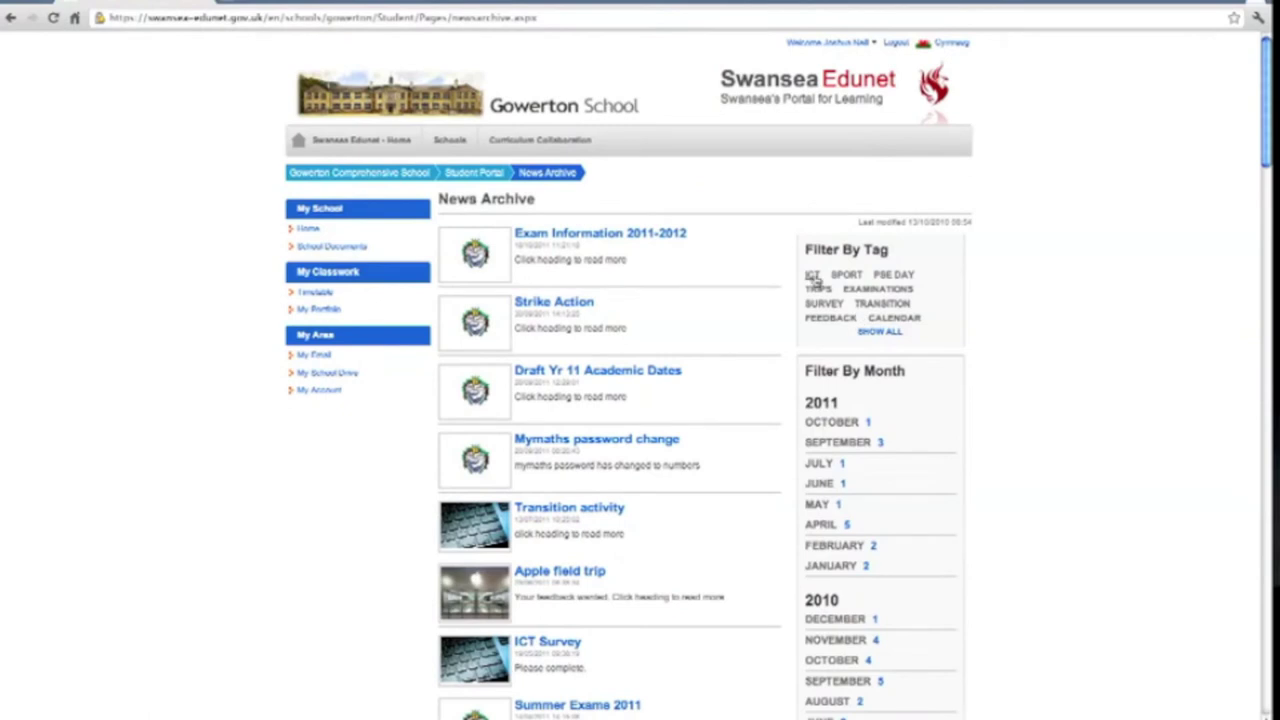
pyautogui.click(814, 277)
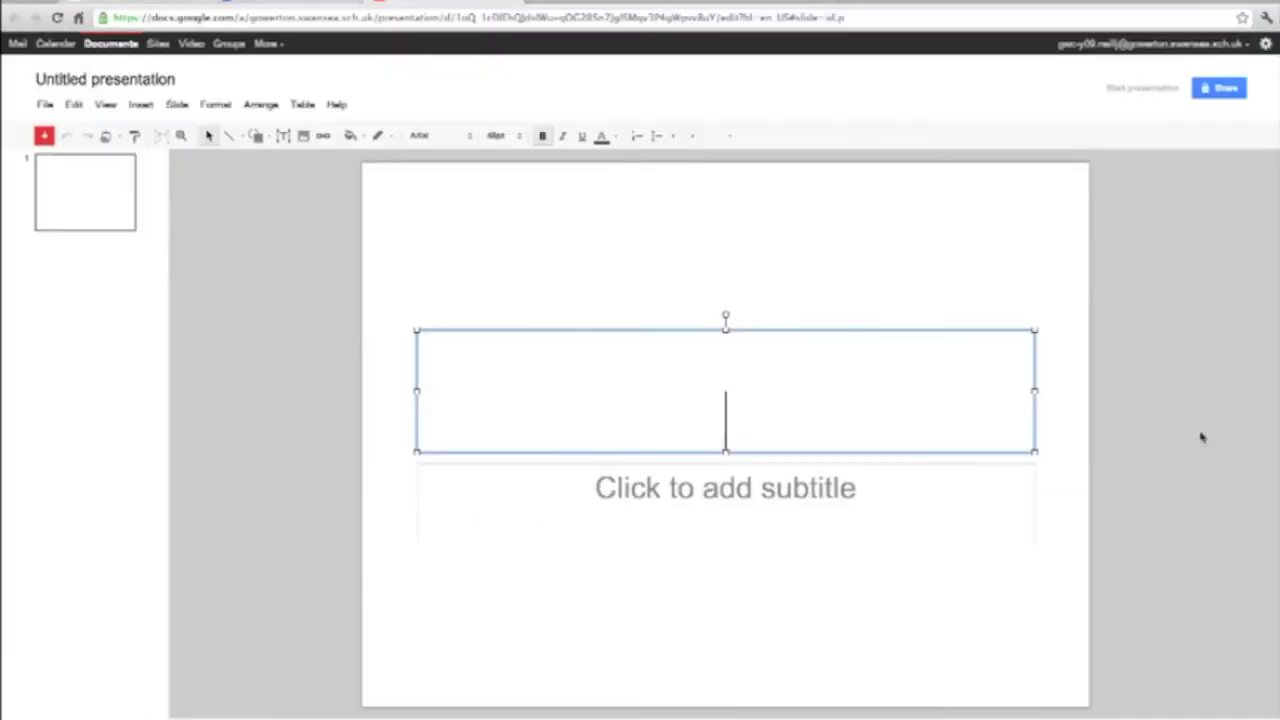
# Step: Title the presentation 'Tech Club.' with the author's name as the subtitle
pyautogui.write('Tech Club.')
pyautogui.click(725, 487)
pyautogui.write('bY joshua')
pyautogui.press('BackSpace')
pyautogui.press('BackSpace')
pyautogui.press('BackSpace')
pyautogui.press('BackSpace')
pyautogui.press('BackSpace')
pyautogui.press('BackSpace')
pyautogui.press('BackSpace')
pyautogui.press('BackSpace')
pyautogui.press('BackSpace')
pyautogui.write('By Joshua N')
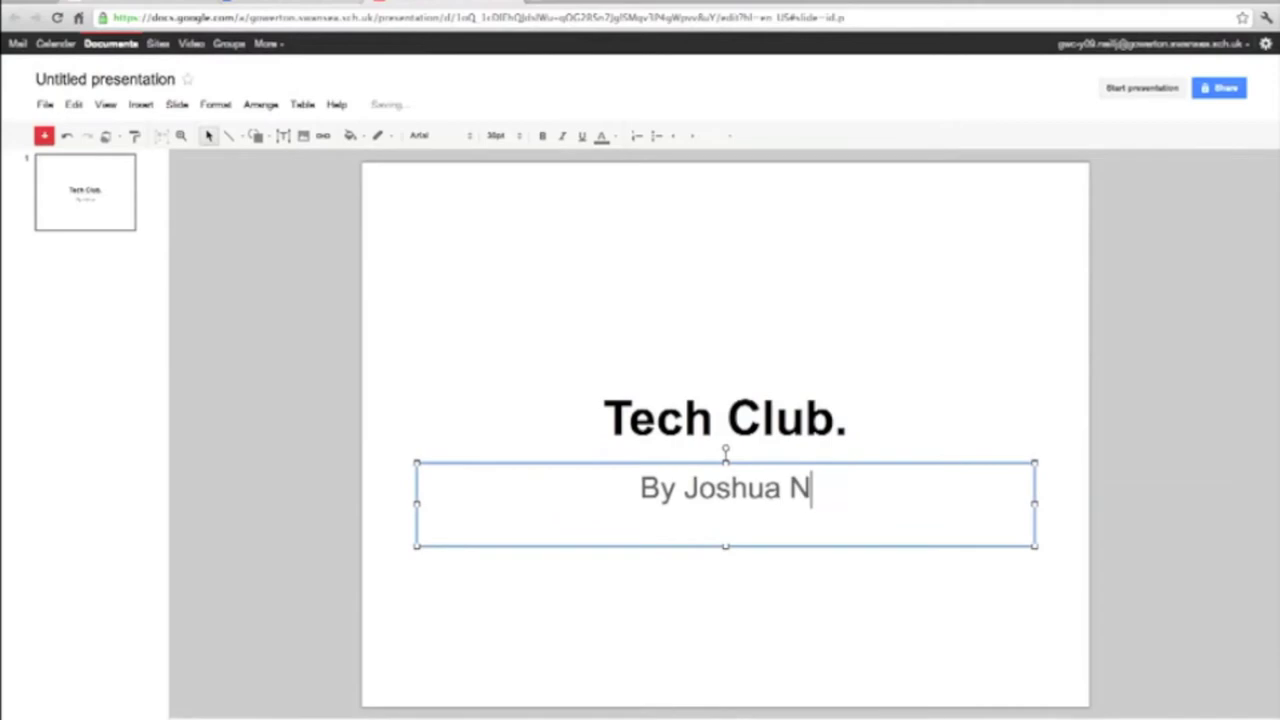
# Step: Add a second slide titled 'What Does Tech Club Do?' and confirm sharing with the classmate
pyautogui.hotkey('ctrl', 'm')
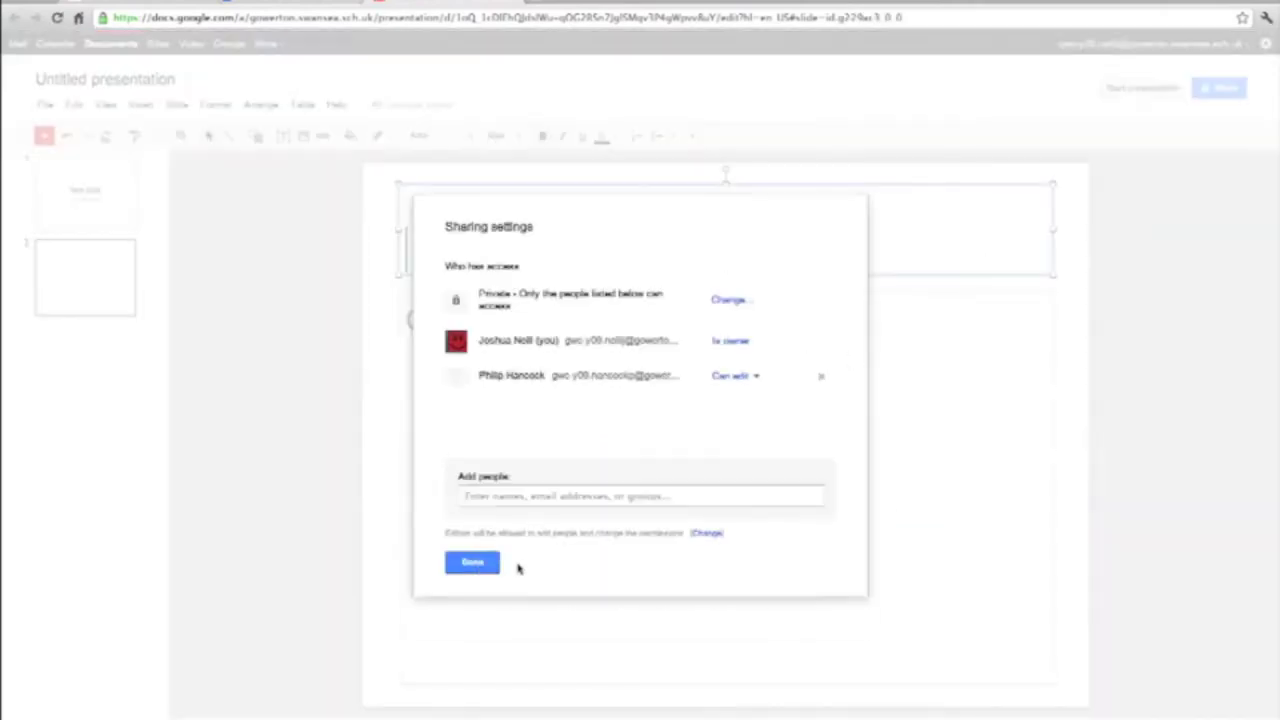
pyautogui.click(472, 562)
pyautogui.write('What tech club d')
pyautogui.click(45, 212)
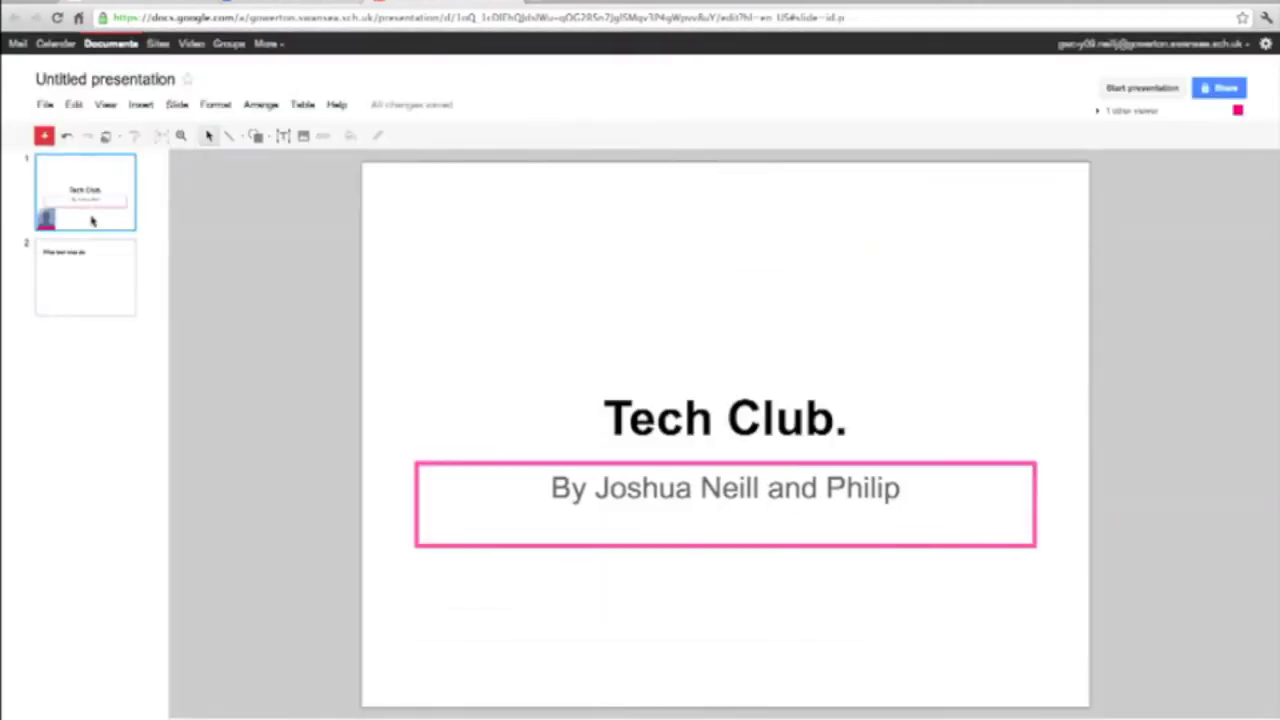
# Step: Say 'hi' in the collaborator chat and add a bullet about making the school more 21st century
pyautogui.click(1237, 110)
pyautogui.write('hi')
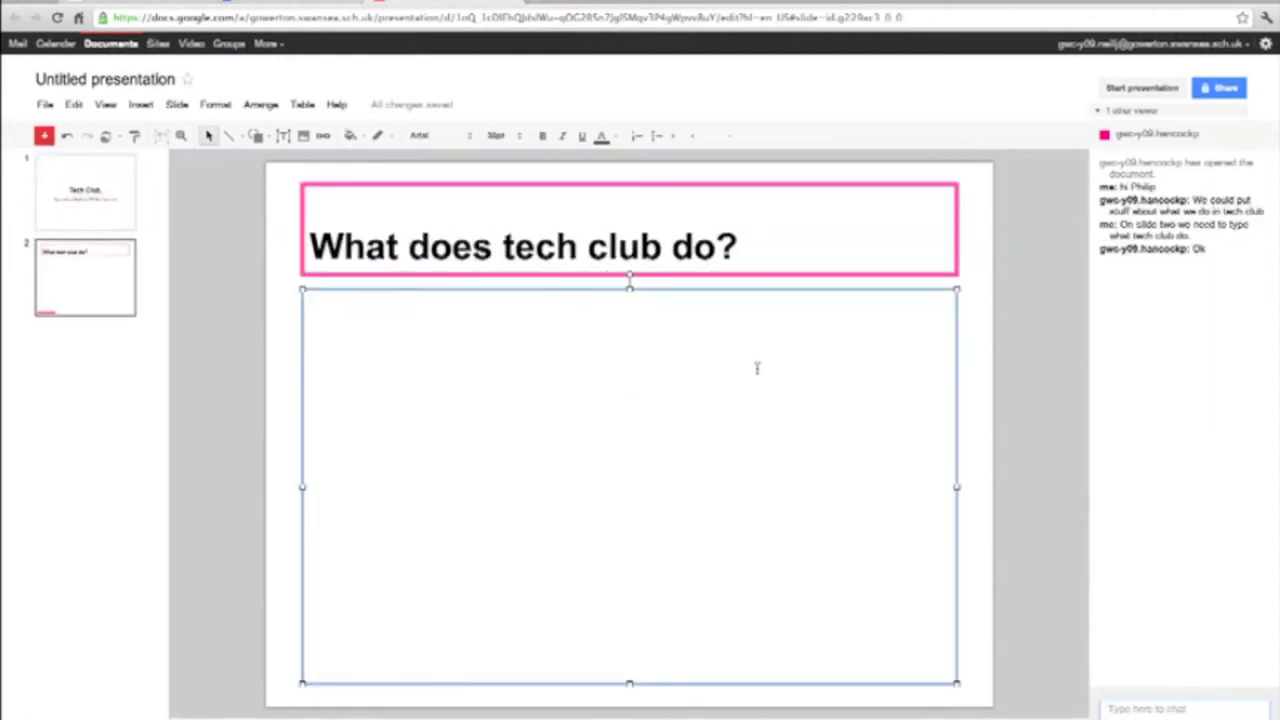
pyautogui.write('We try')
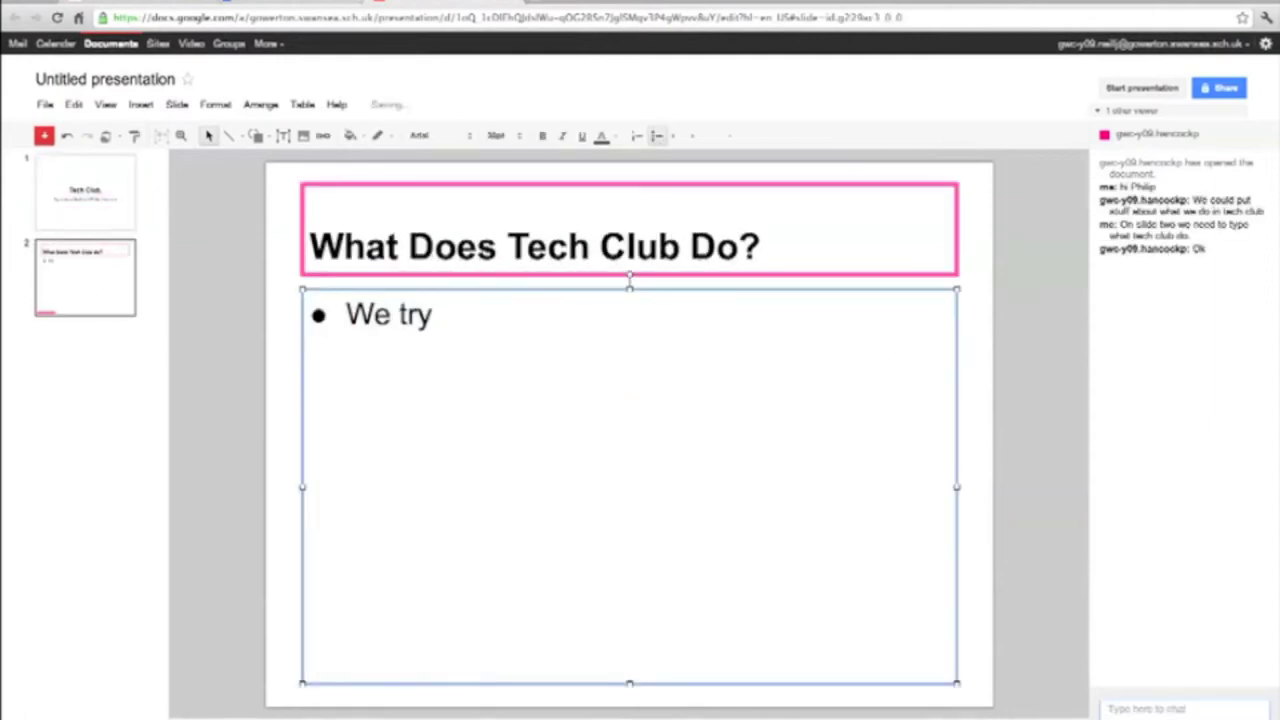
pyautogui.write(' to make the schoo more ll')
pyautogui.press('End')
pyautogui.write('21st century.')
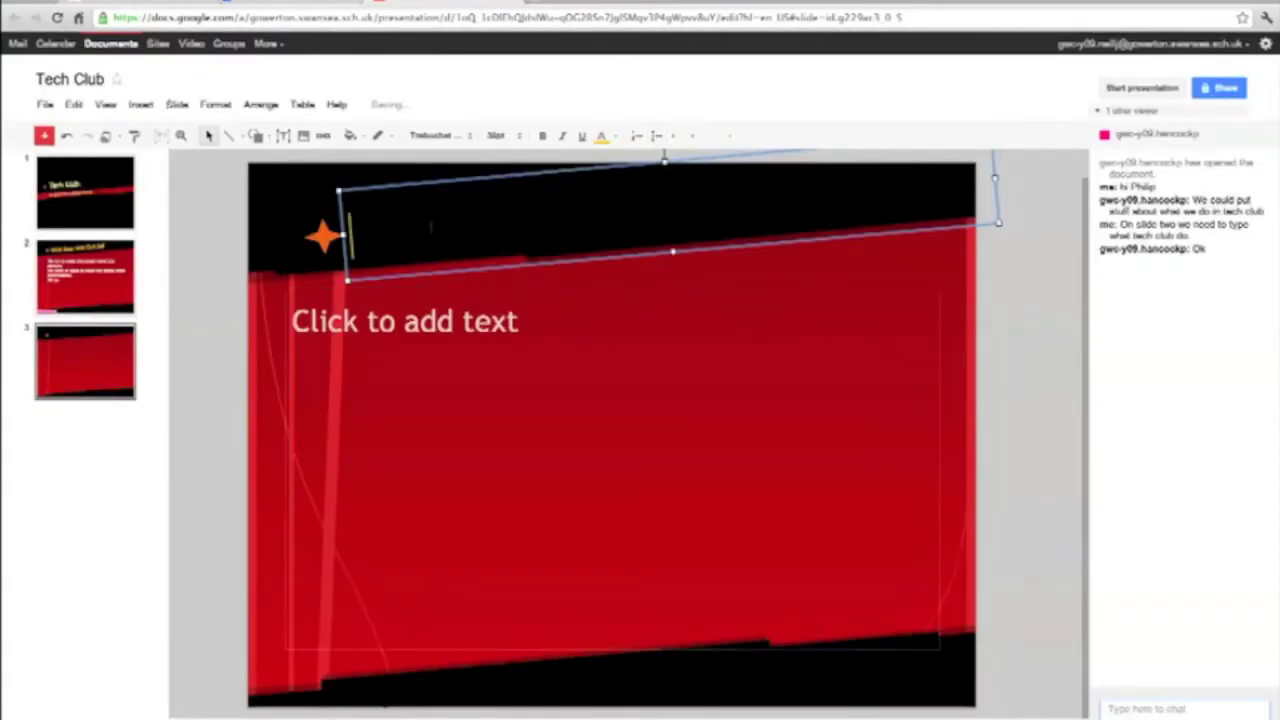
# Step: Add a 'Software Upgrades.' slide with a bullet about new computers licensed for Windows 7
pyautogui.write('Software Upgrades.')
pyautogui.click(292, 320)
pyautogui.write('wWindows')
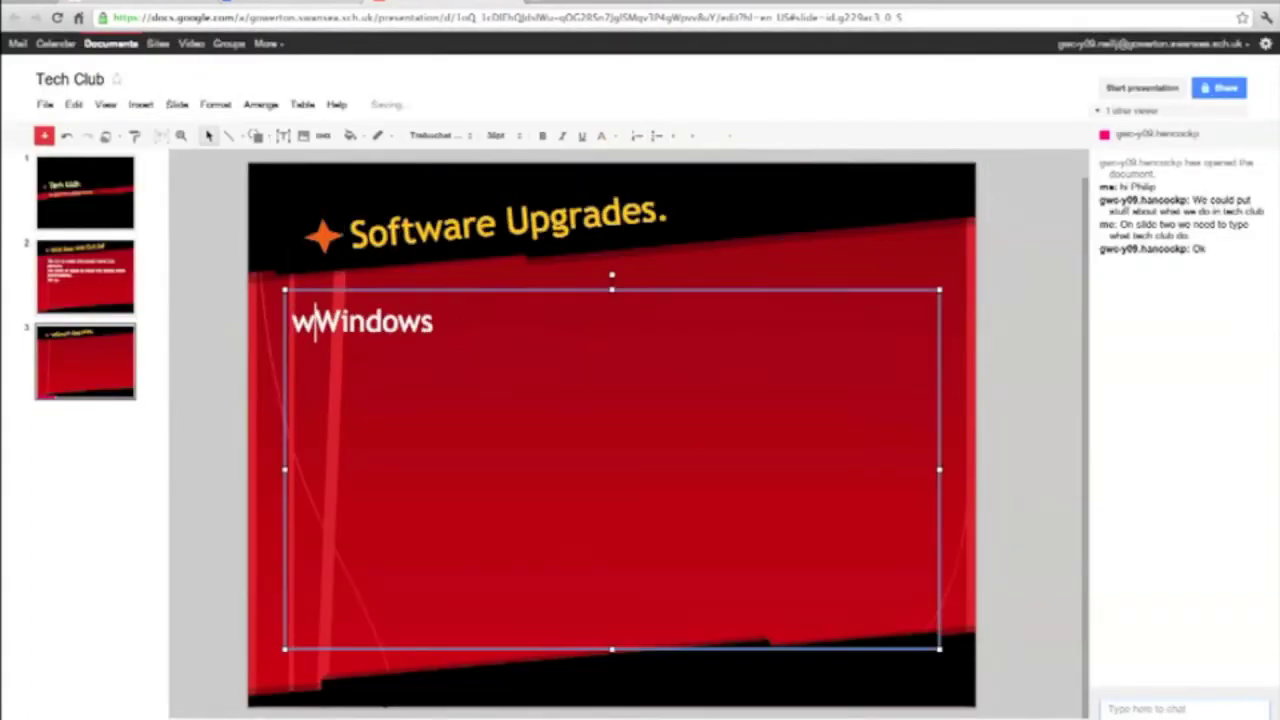
pyautogui.write(' 7for th')
pyautogui.hotkey('ctrl', 'a')
pyautogui.press('BackSpace')
pyautogui.hotkey('ctrl', 'shift', '8')
pyautogui.write('We have recently got a new set ')
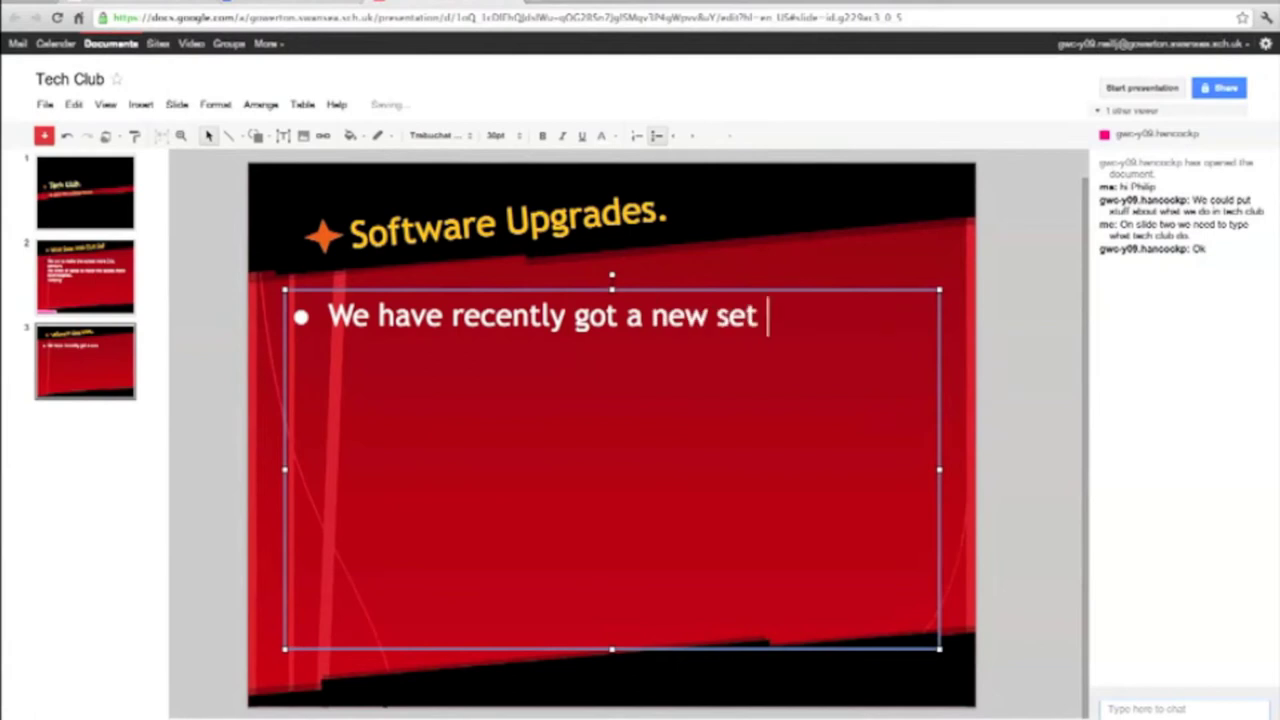
pyautogui.write('of computers, which are licenced for Windows')
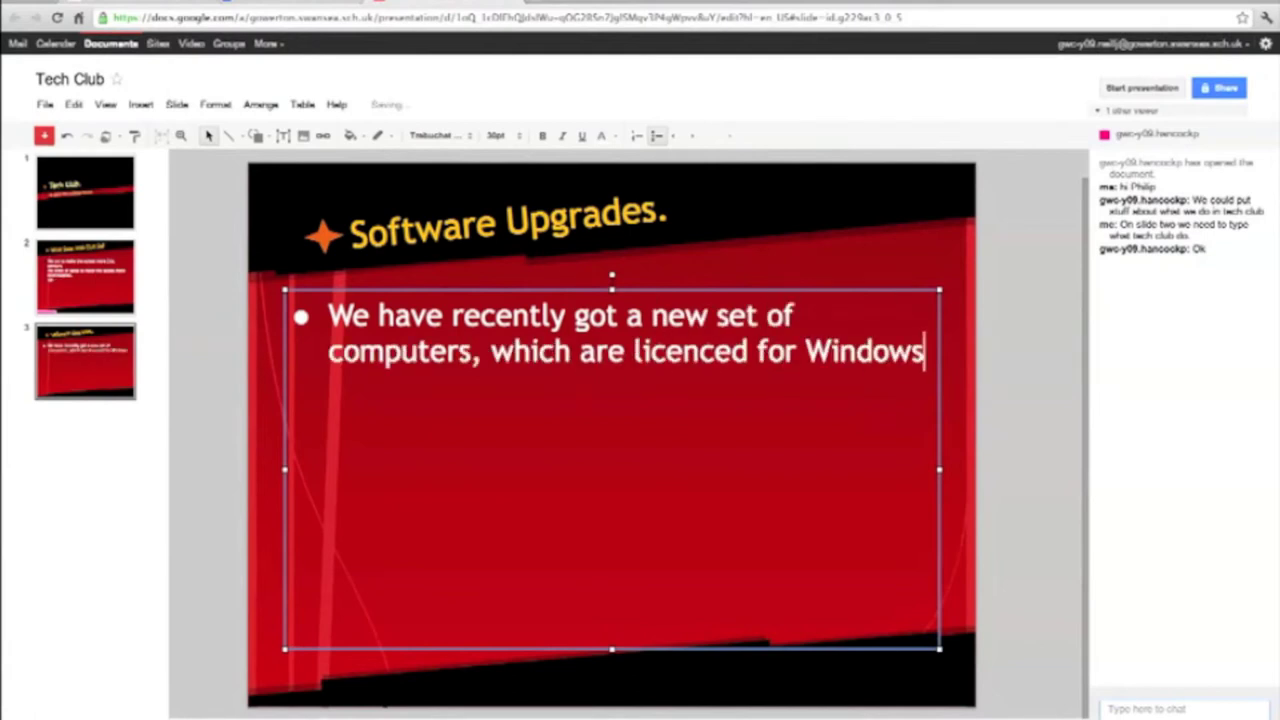
pyautogui.write(' 7, as people in tech club had suge')
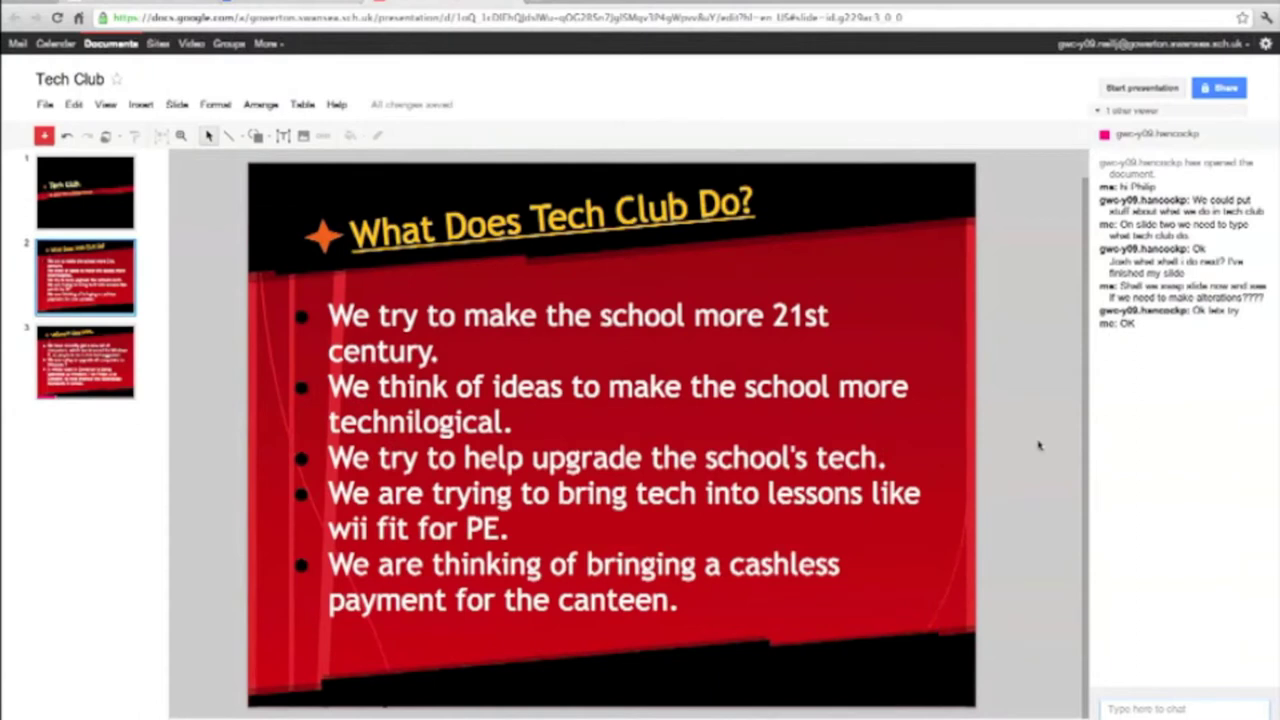
# Step: Finish the canteen bullet ('payment system, to reduce queues') and message the collaborator about starting another slide
pyautogui.click(453, 600)
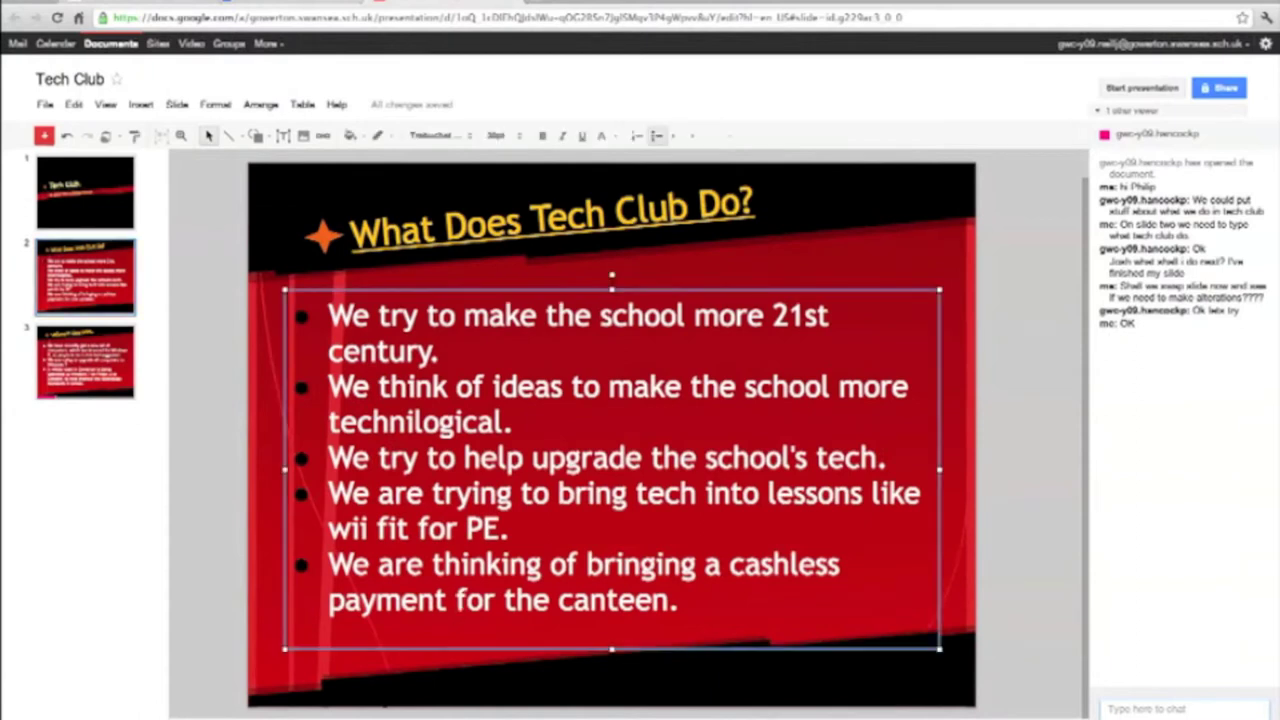
pyautogui.write('system')
pyautogui.click(766, 600)
pyautogui.write(', to reduce ques')
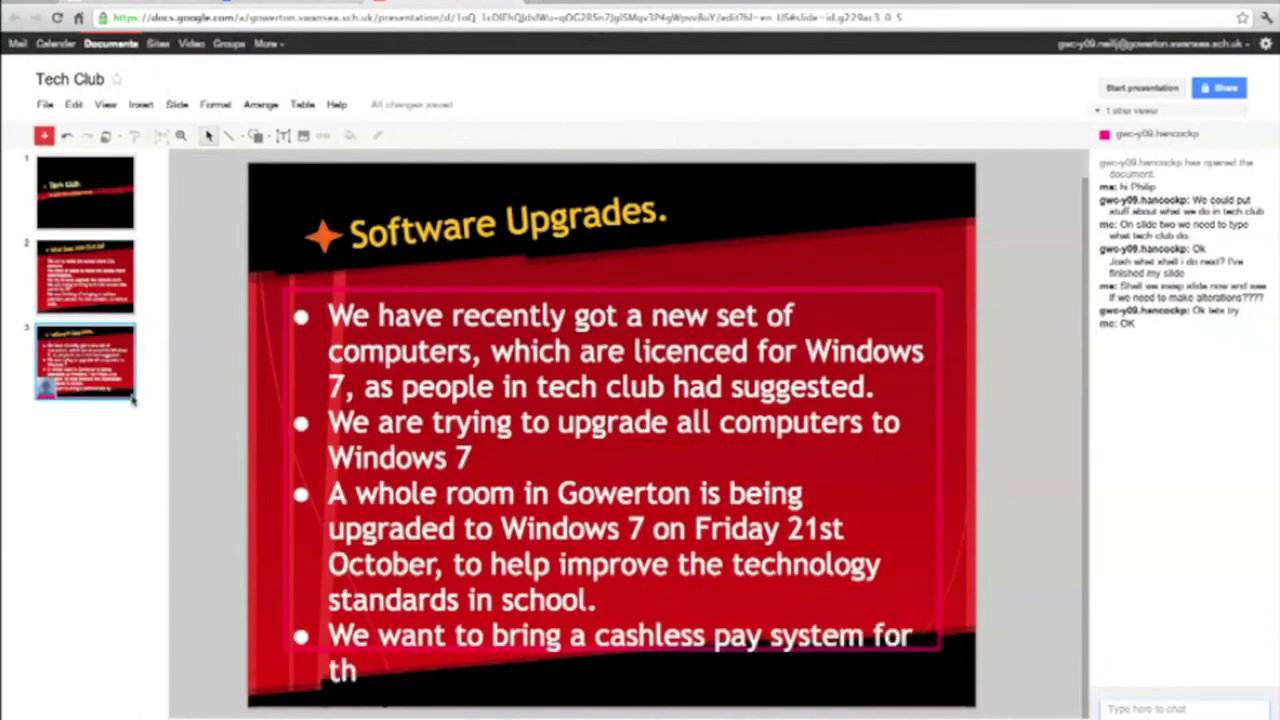
pyautogui.write('I will start a nother slide saying "tech')
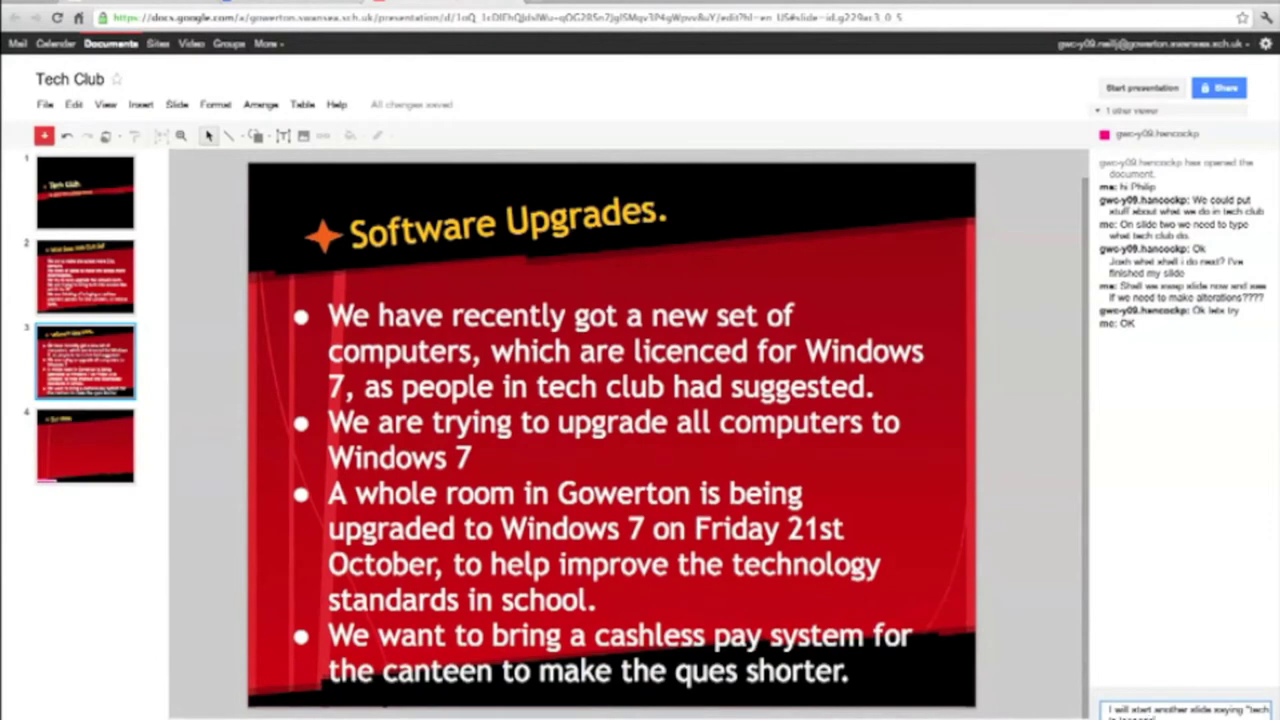
pyautogui.press('Return')
# Step: Add a 'Bringing tech into lessons.' slide with a body bullet, then set the next bullet to 18pt
pyautogui.hotkey('ctrl', 'm')
pyautogui.click(520, 229)
pyautogui.write('Bringing tech into lessons.')
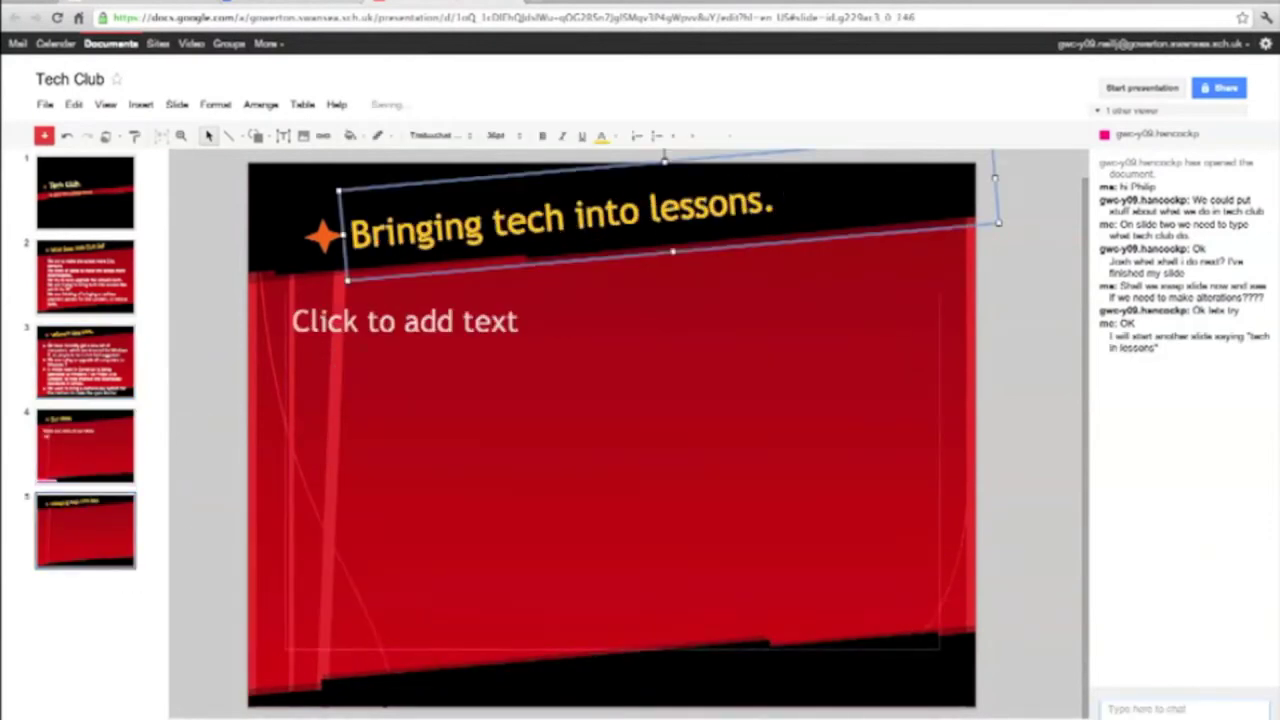
pyautogui.click(82, 537)
pyautogui.click(440, 315)
pyautogui.write('We want to raise the schools')
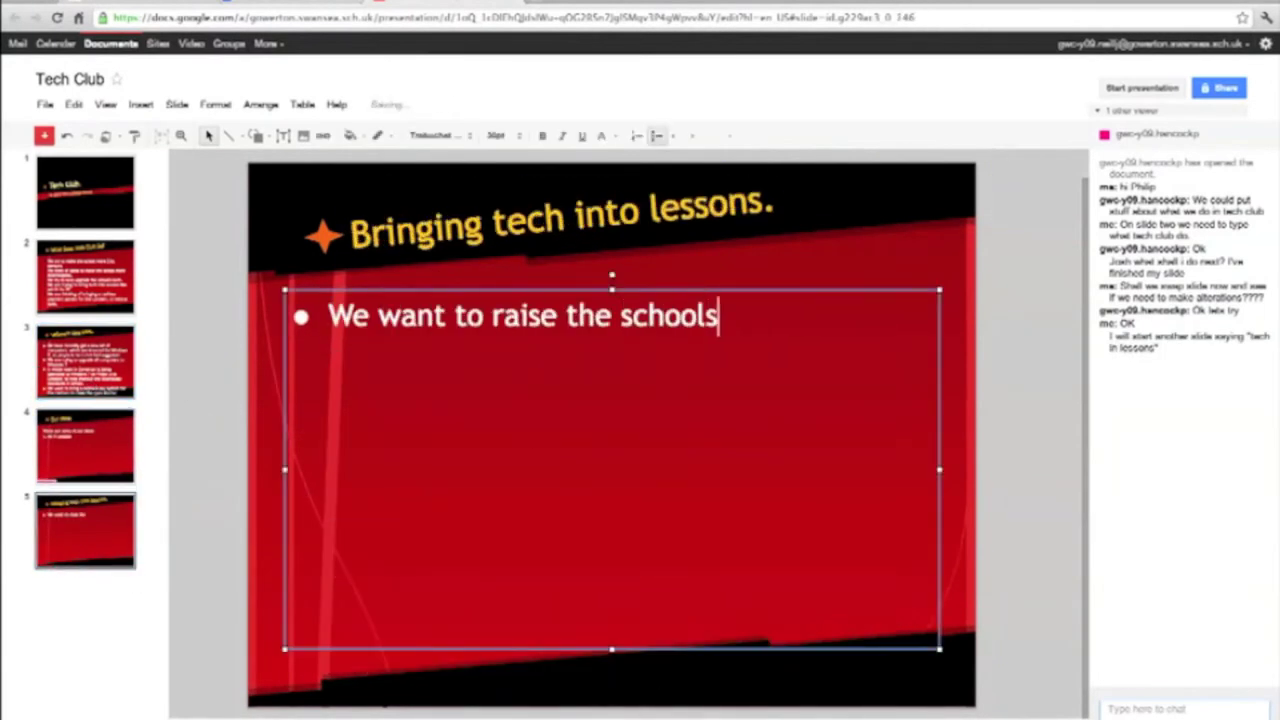
pyautogui.write(' technology usage, so by doing this we want to bring more tech into different lessons :')
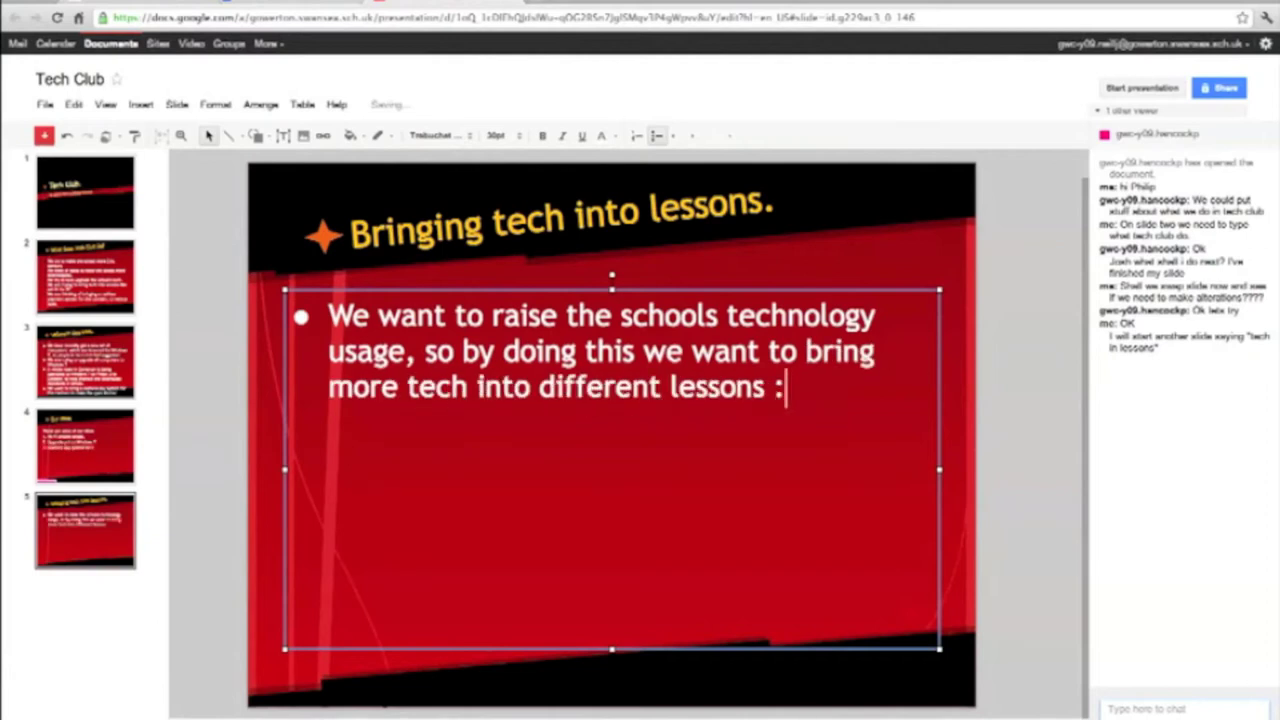
pyautogui.press('Return')
pyautogui.click(496, 135)
pyautogui.click(533, 330)
# Step: Add a bullet about DSi XLs for the art rooms, then present the deck full screen
pyautogui.write('DSI XL')
pyautogui.press('Left')
pyautogui.press('Left')
pyautogui.press('Left')
pyautogui.write('I')
pyautogui.press('End')
pyautogui.write("'s for the ")
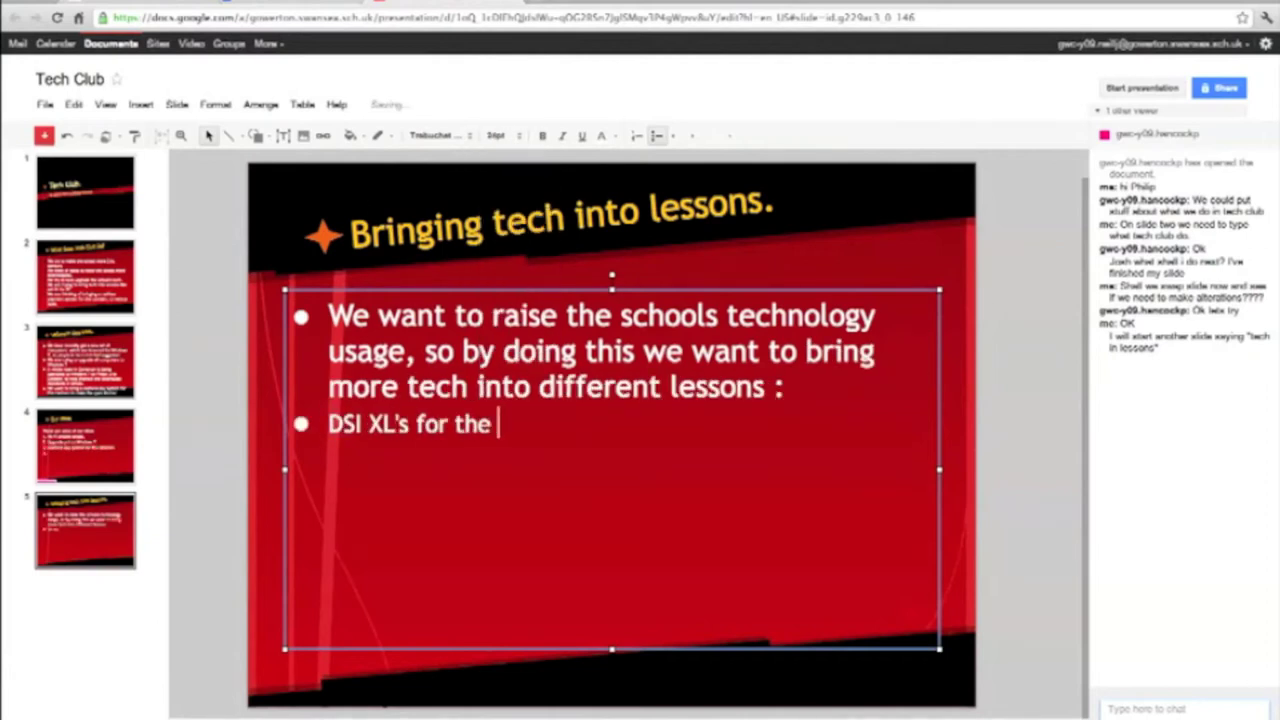
pyautogui.write('art rooms e.g. Art Studio, and even use the cameras for')
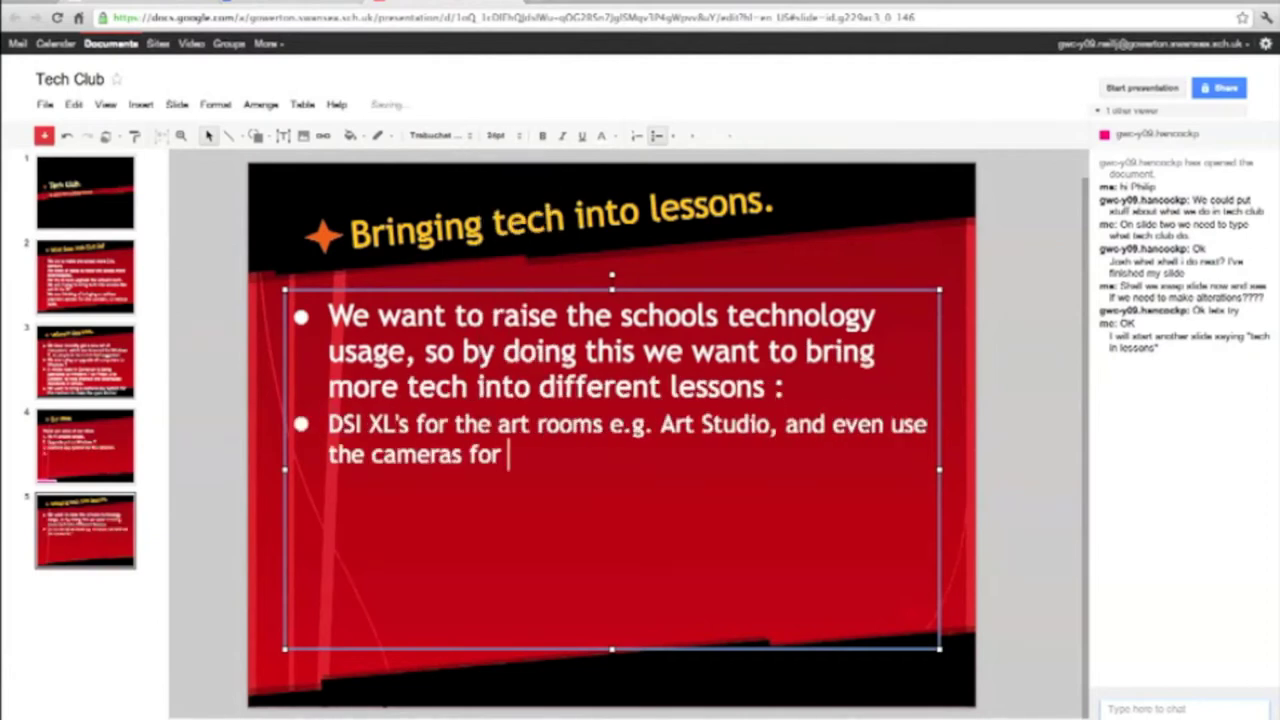
pyautogui.hotkey('ctrl', 'F5')
pyautogui.press('Right')
pyautogui.press('Right')
pyautogui.press('Right')
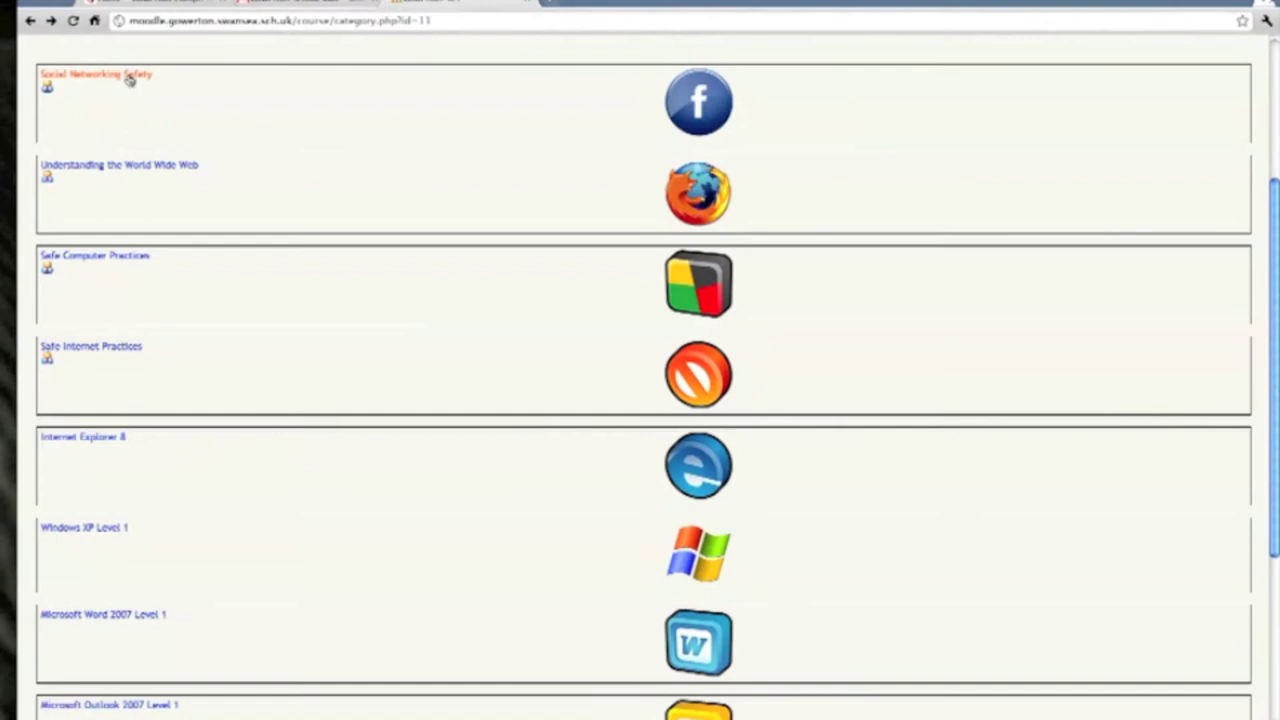
# Step: Open the Social Networking Safety course and view its chat-room and blogs safety lessons
pyautogui.click(110, 76)
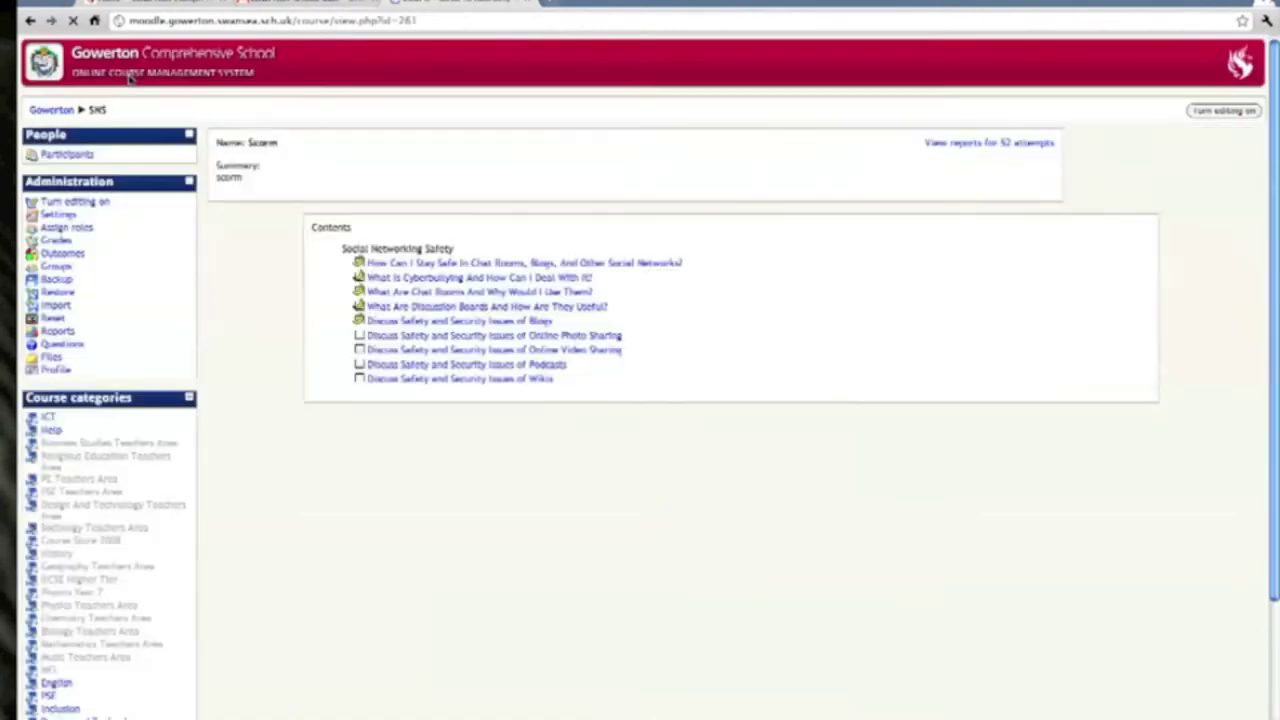
pyautogui.click(440, 263)
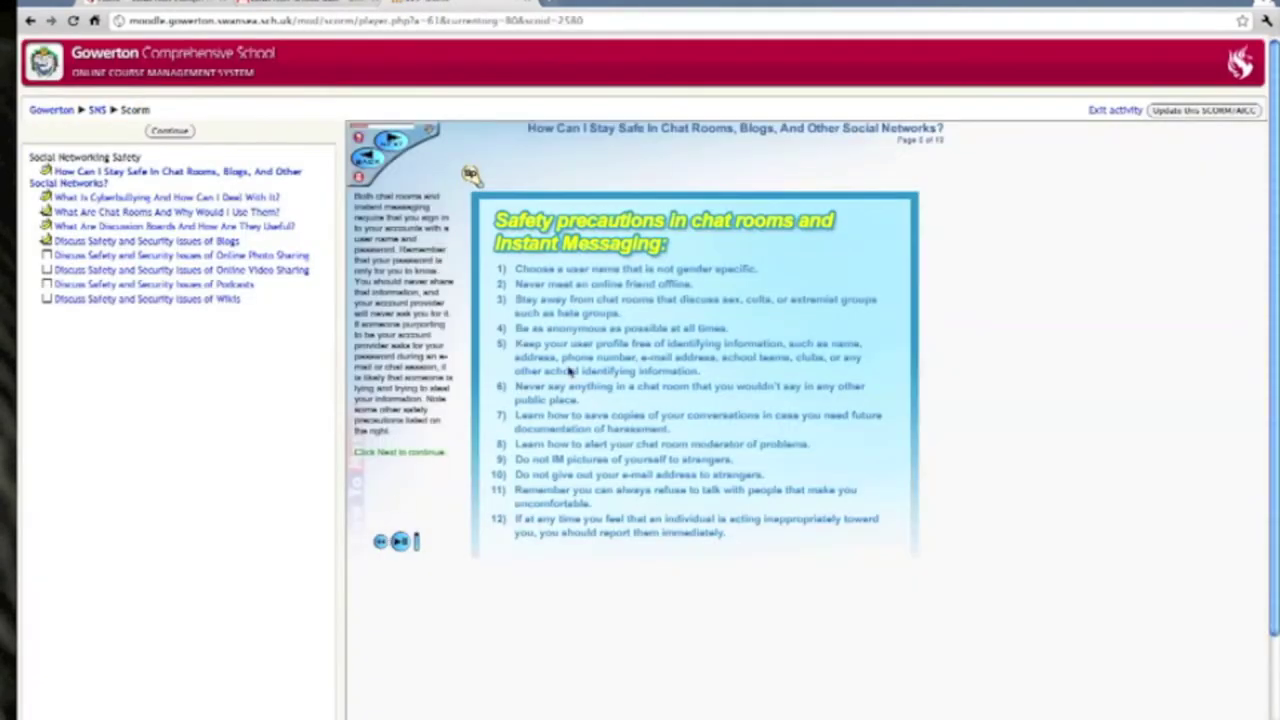
pyautogui.click(229, 243)
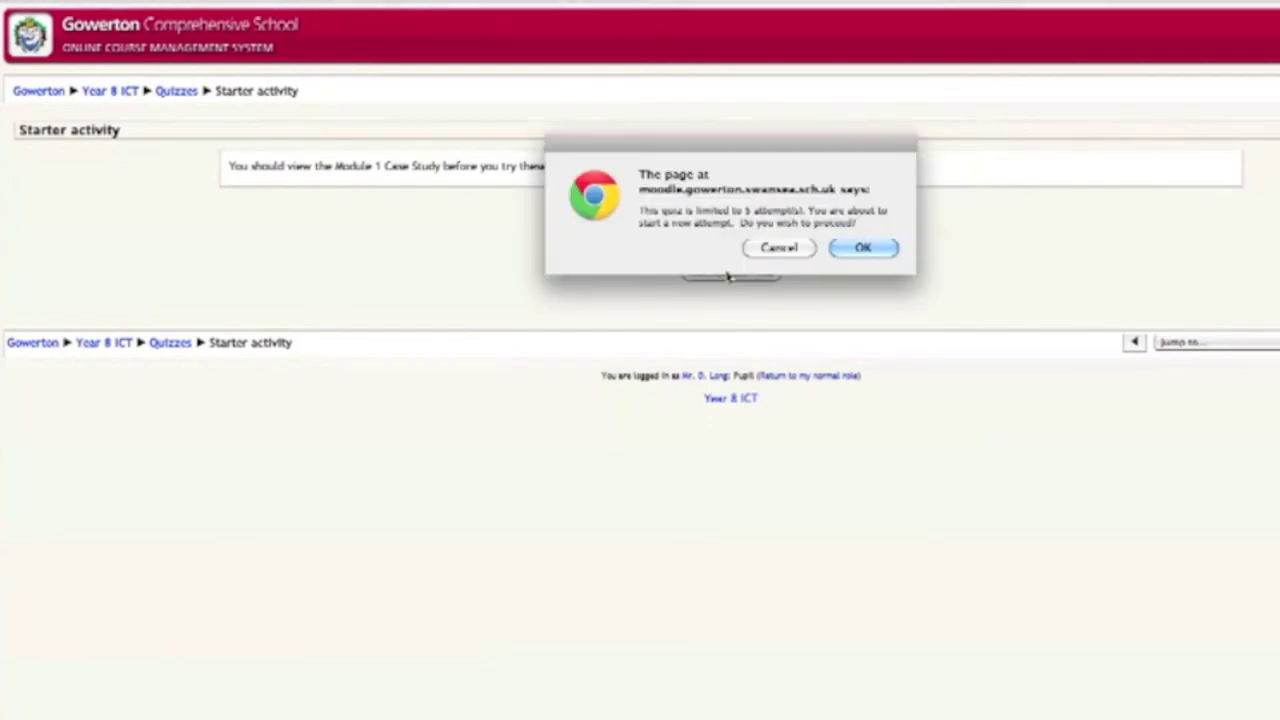
# Step: Start Attempt 1 of the Starter activity quiz and scroll through its questions
pyautogui.click(884, 251)
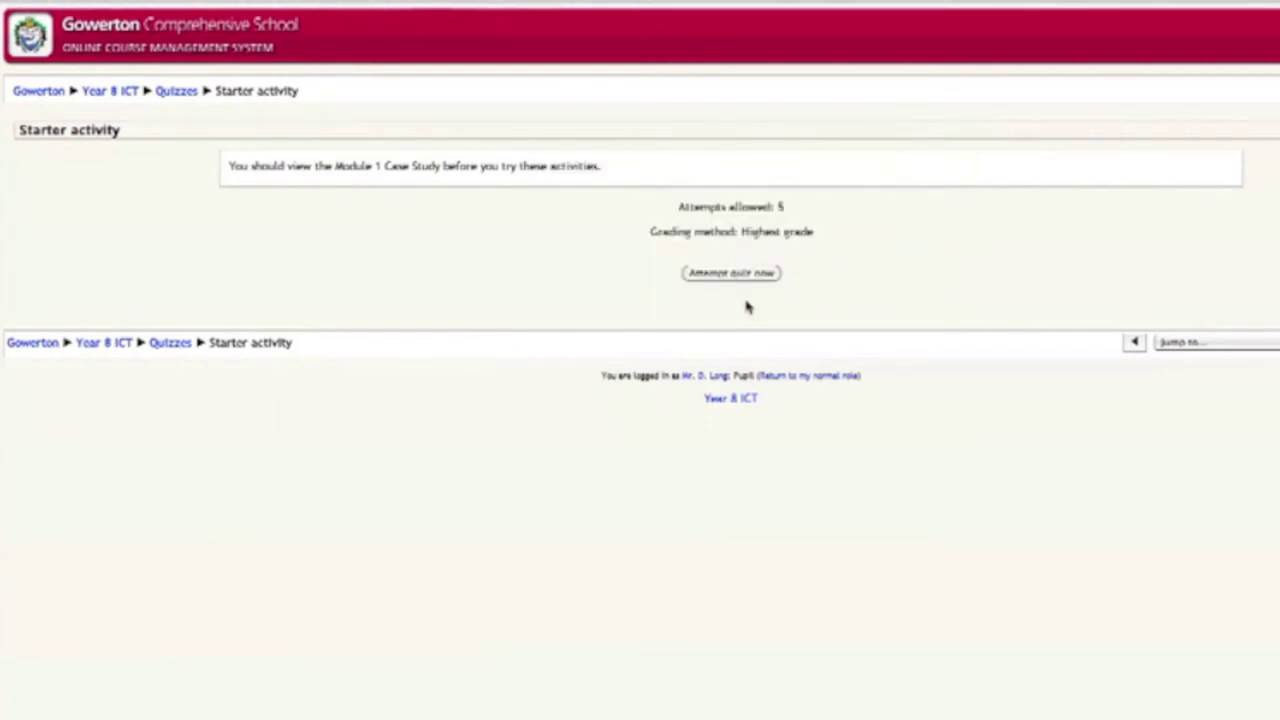
pyautogui.scroll(-3, 723, 292)
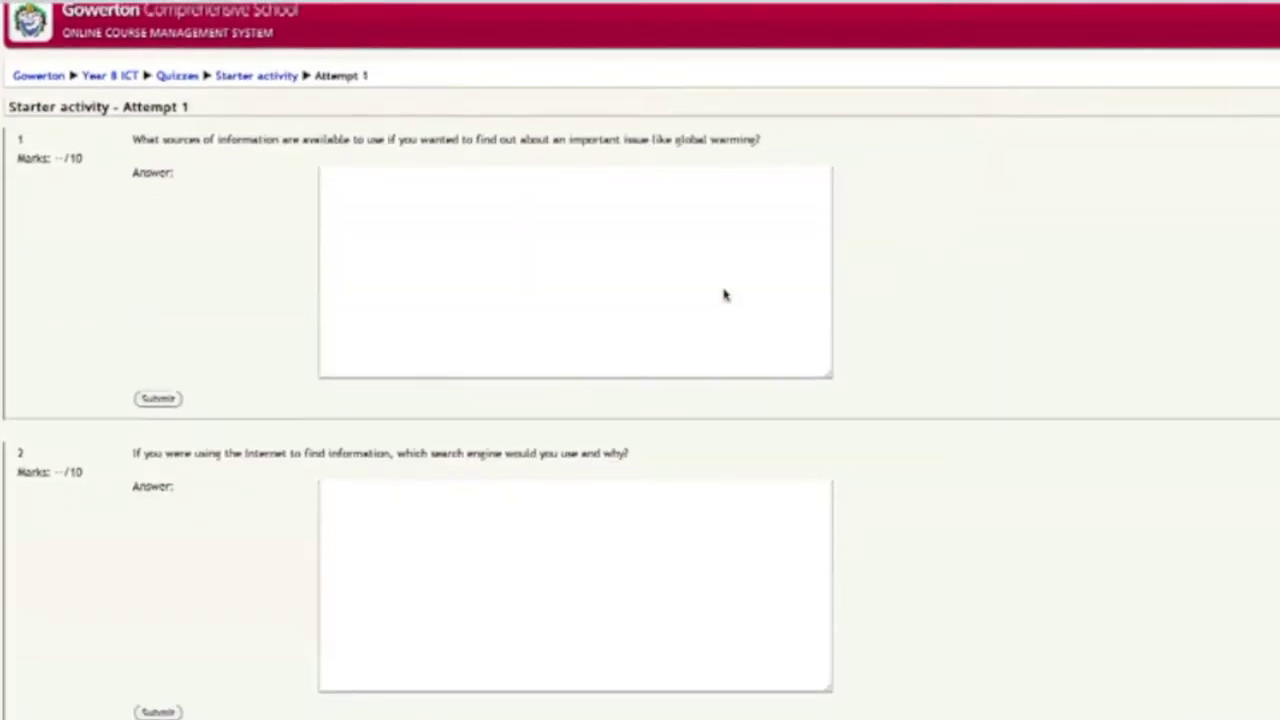
pyautogui.scroll(-12, 723, 290)
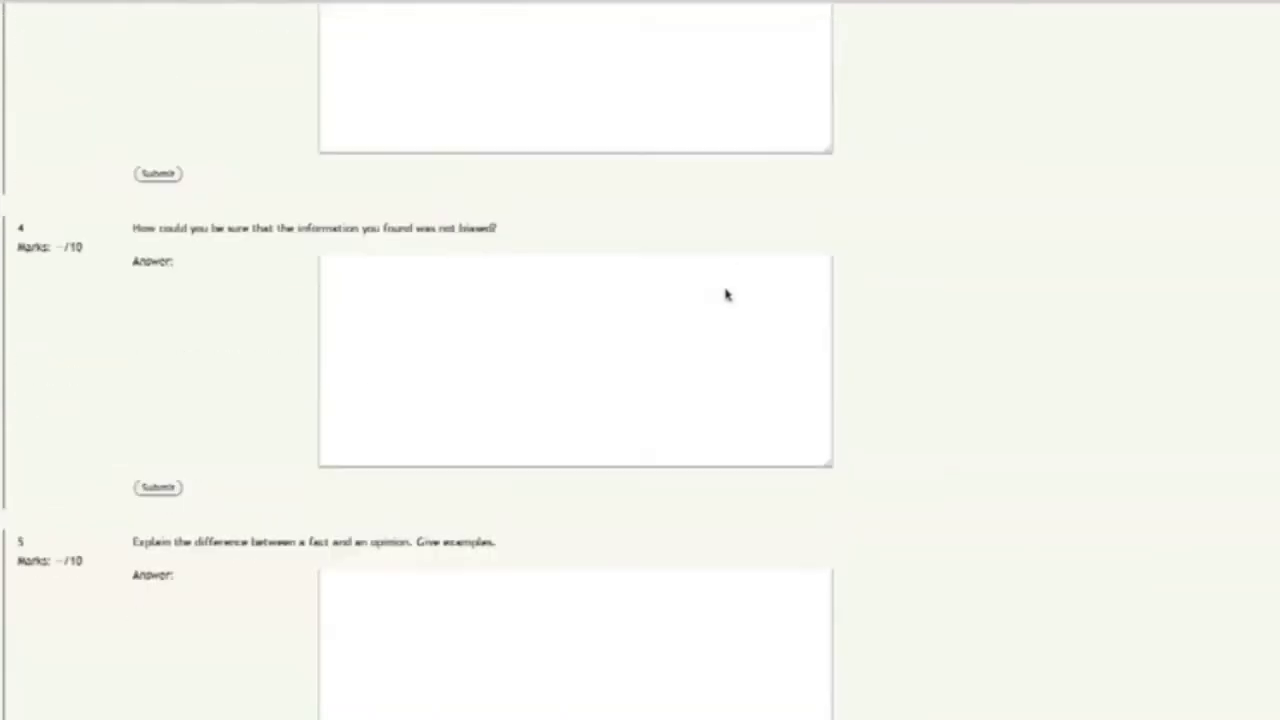
pyautogui.scroll(8, 723, 290)
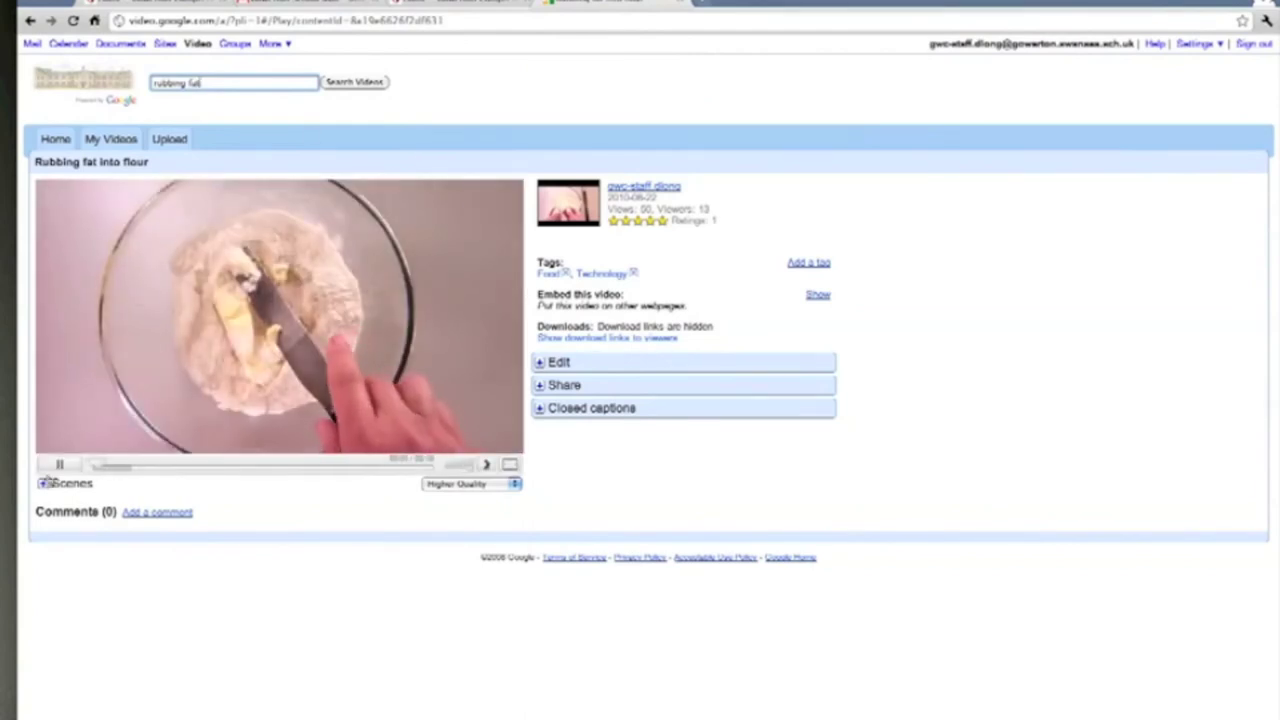
# Step: Expand the scene thumbnails, scroll the strip, and jump to a later scene of the video
pyautogui.click(43, 484)
pyautogui.moveTo(240, 588); pyautogui.dragTo(514, 594)
pyautogui.click(329, 537)
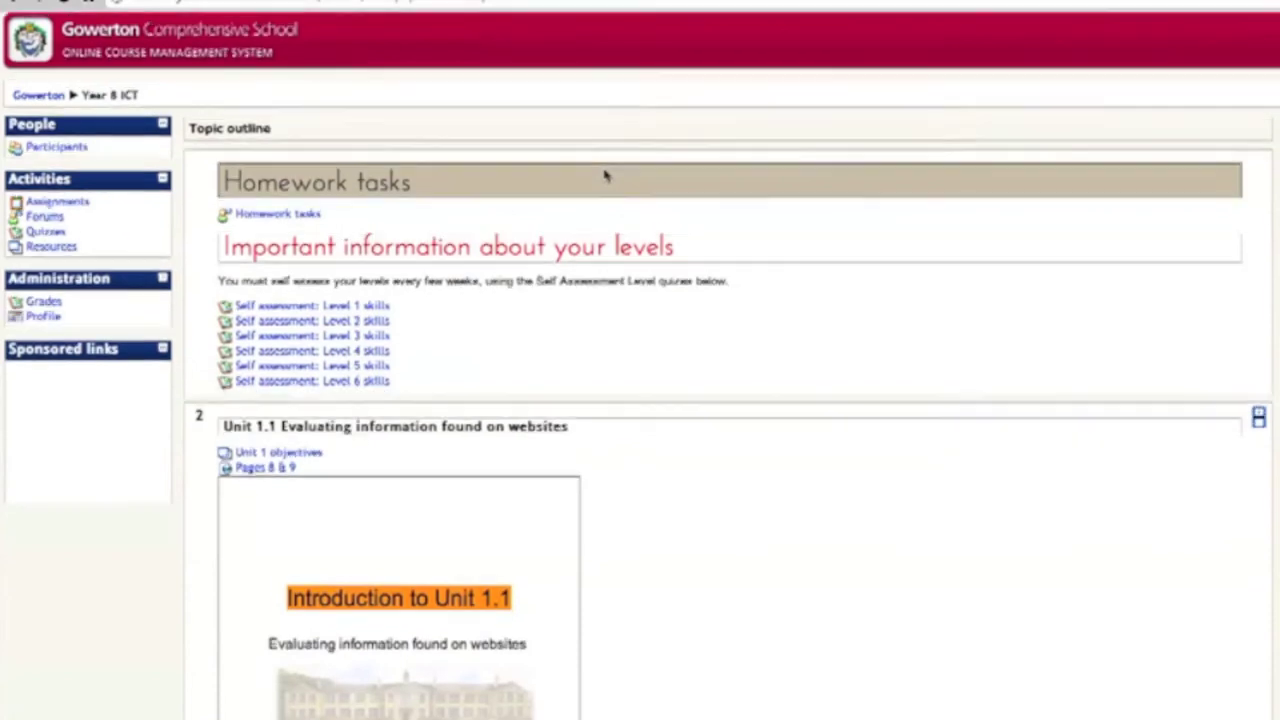
# Step: Advance the Unit 1.1 slideshow two slides, view it full screen to 'Who owns websites?', then exit
pyautogui.scroll(-2, 605, 175)
pyautogui.scroll(-1, 605, 175)
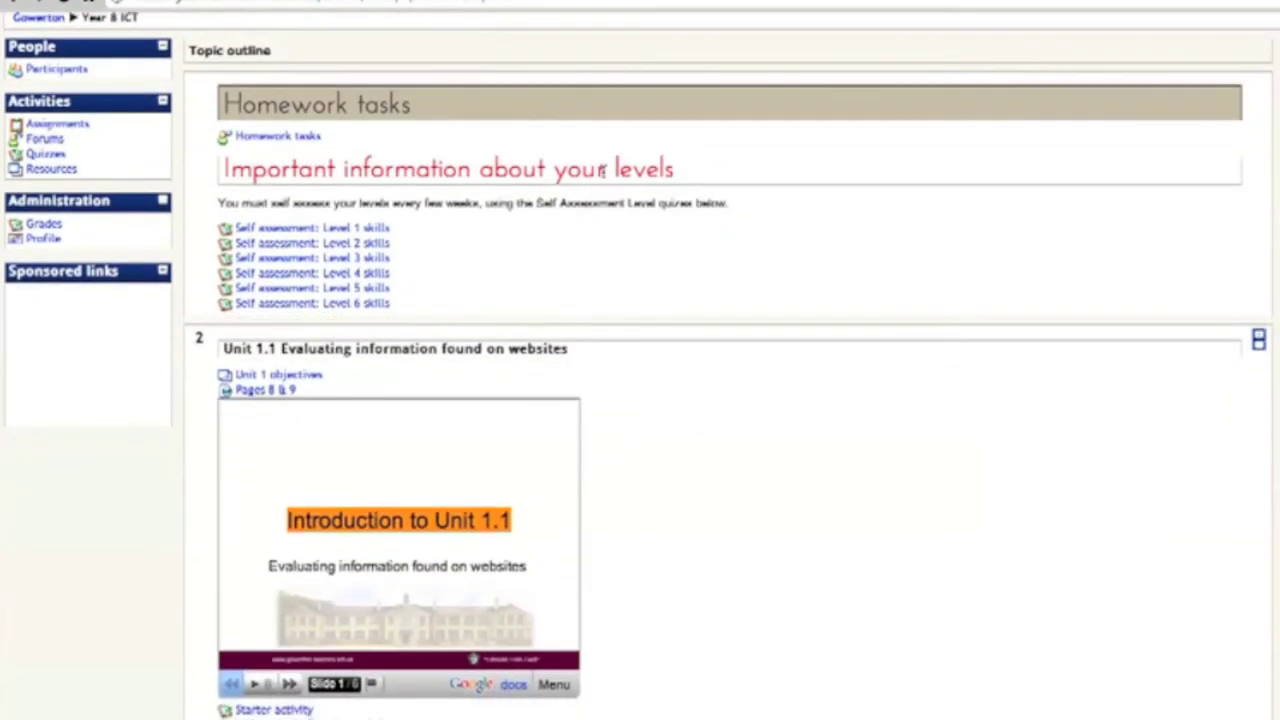
pyautogui.click(290, 686)
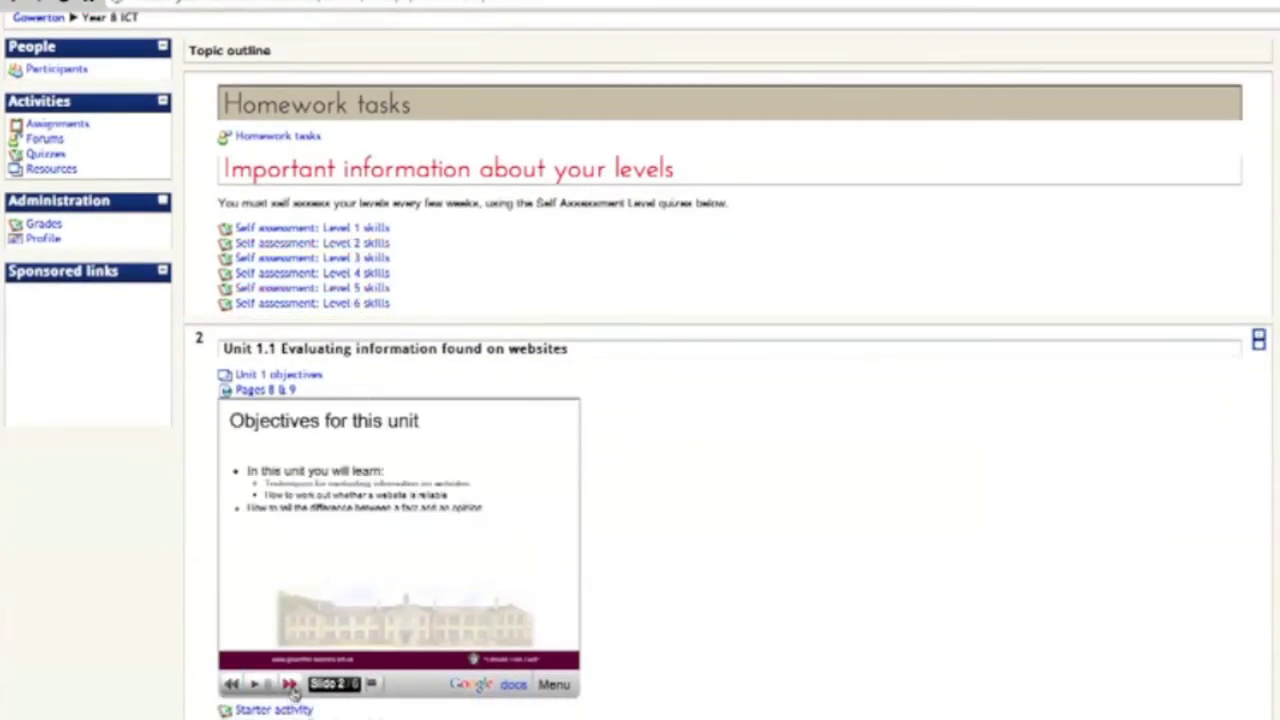
pyautogui.click(290, 686)
pyautogui.click(375, 685)
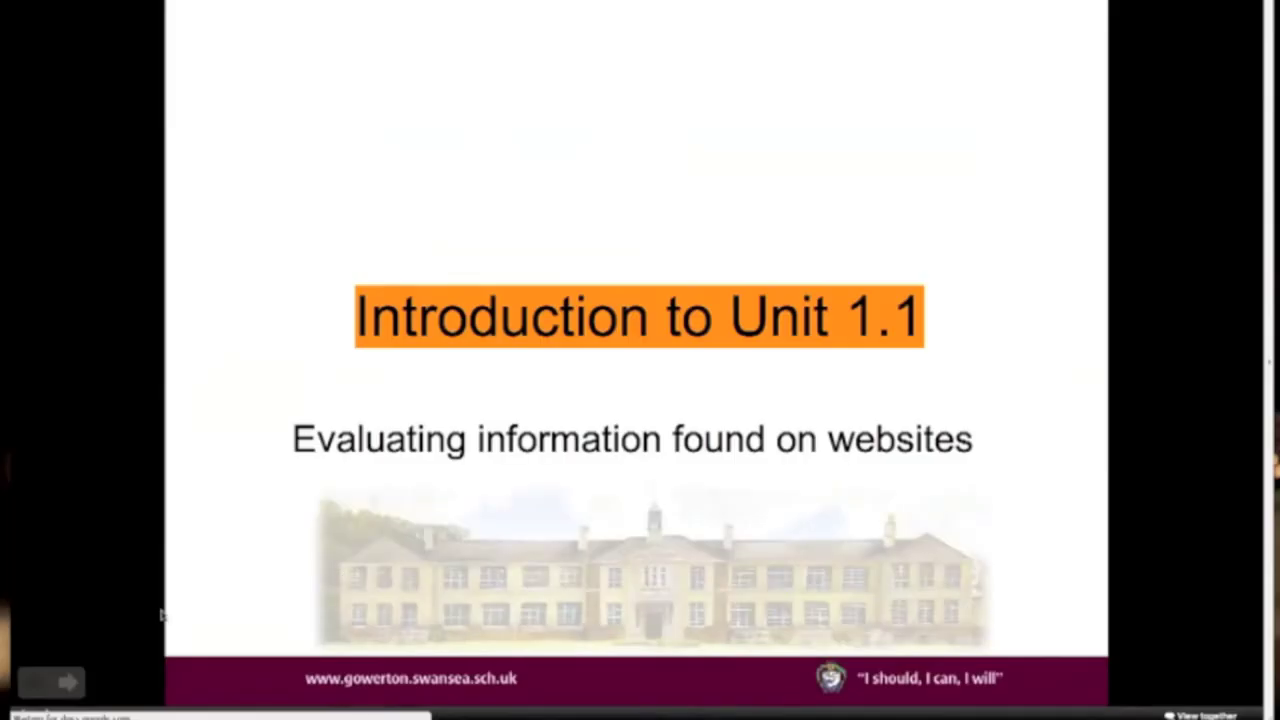
pyautogui.press('Right')
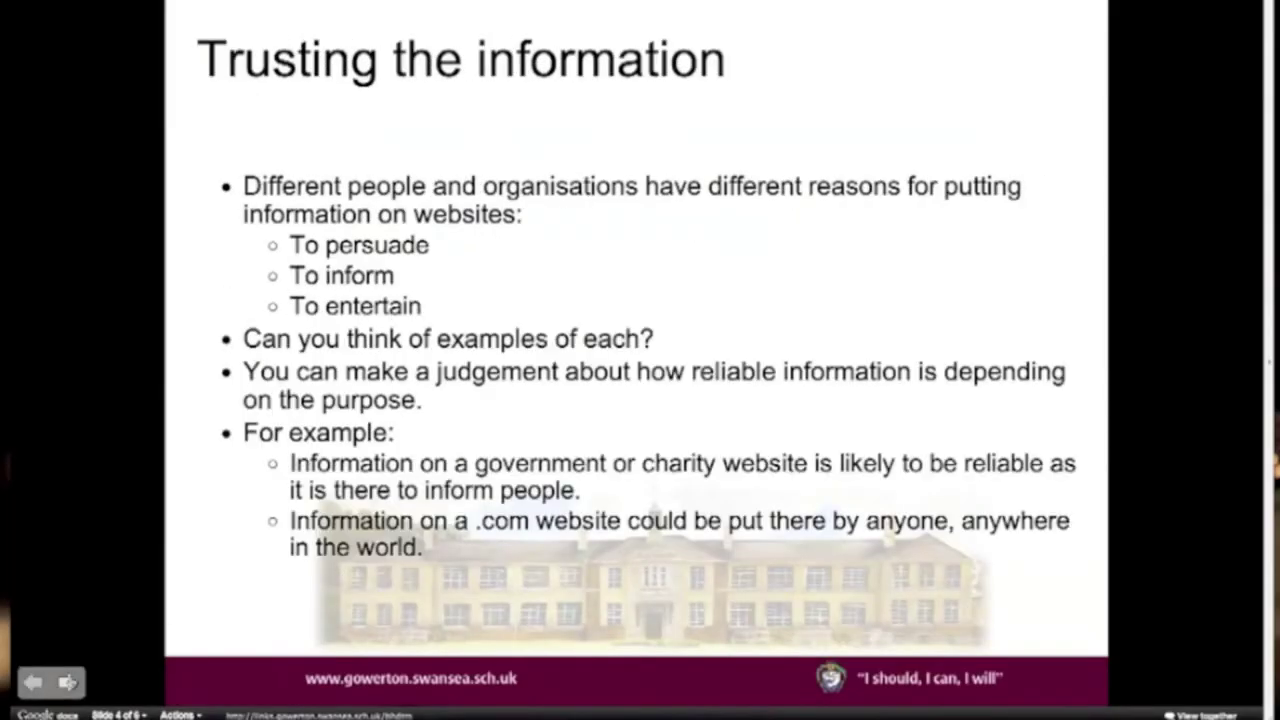
pyautogui.press('Escape')
pyautogui.scroll(-2, 437, 518)
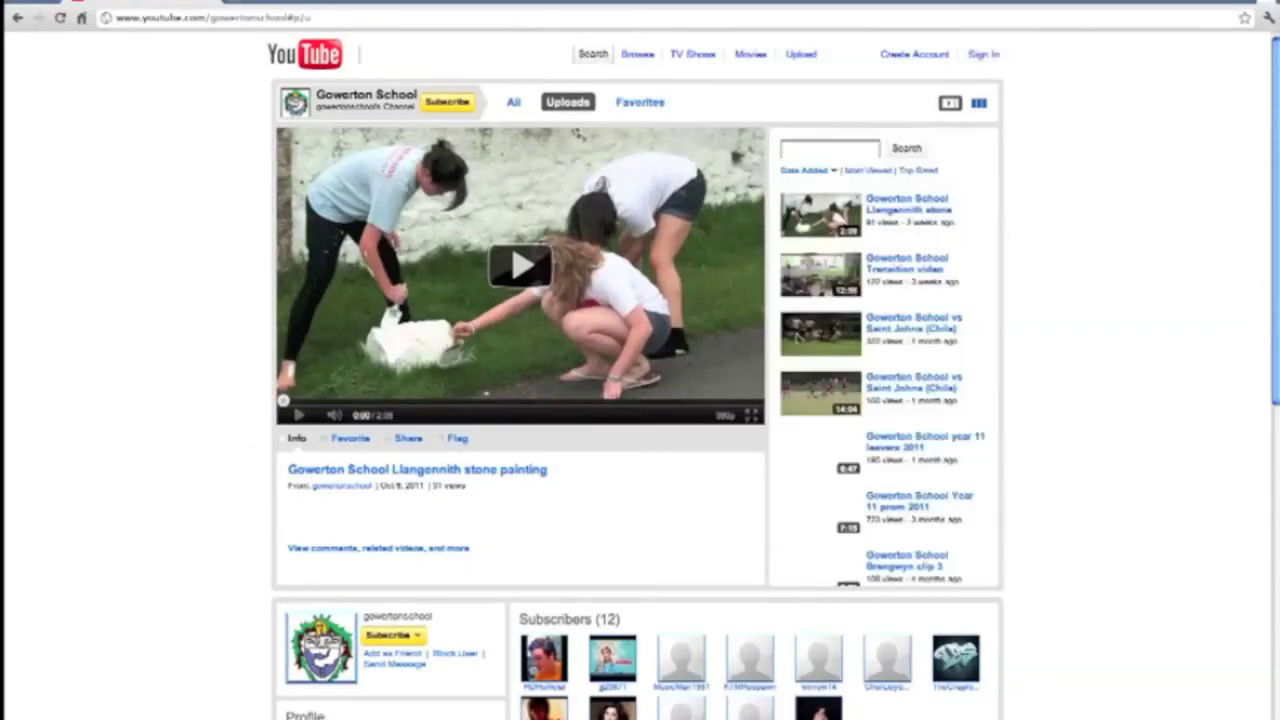
# Step: Play the Saint Johns (Chile) rugby clip, then the 'Gowerton School Year 11 prom 2011' video
pyautogui.scroll(-2, 880, 380)
pyautogui.click(913, 255)
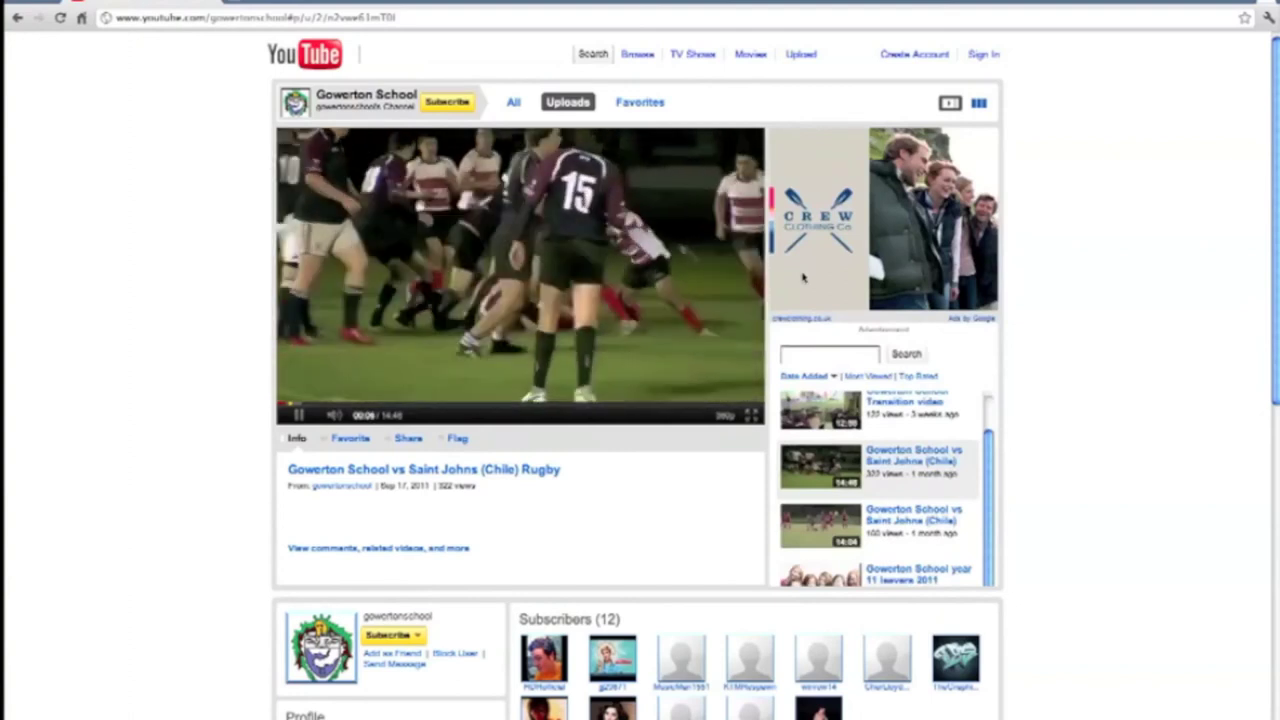
pyautogui.scroll(-3, 990, 558)
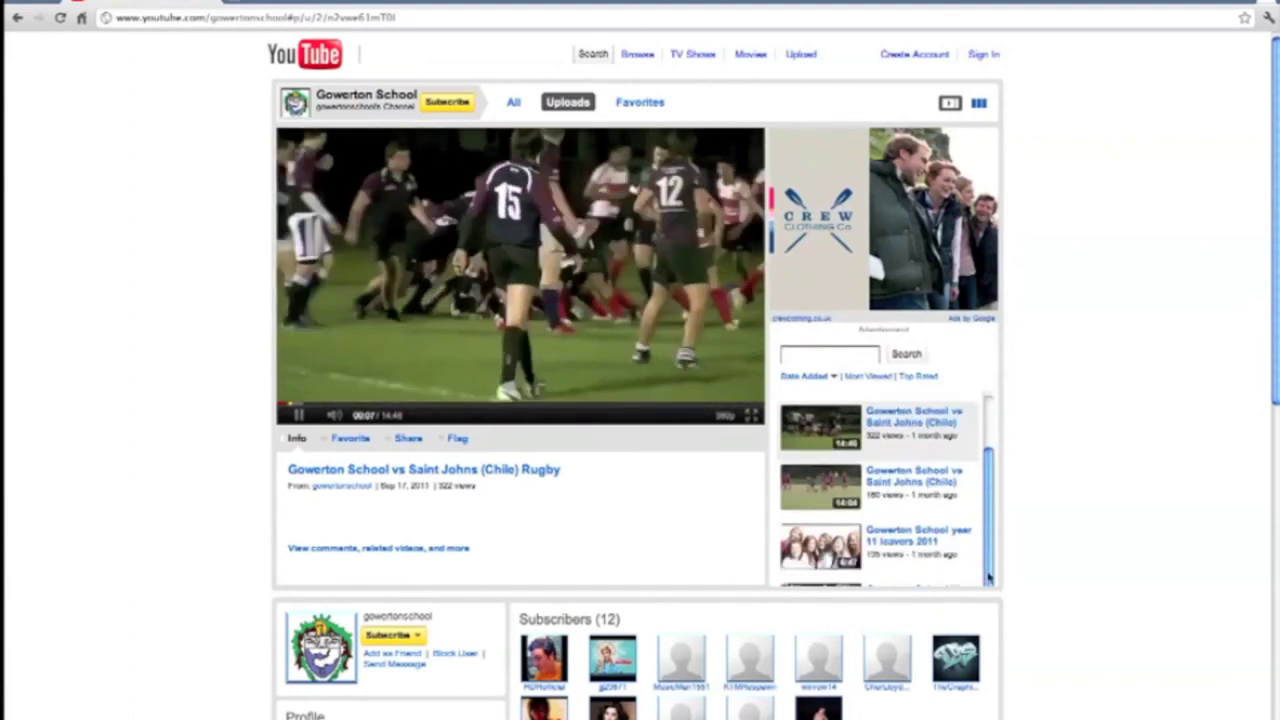
pyautogui.click(918, 545)
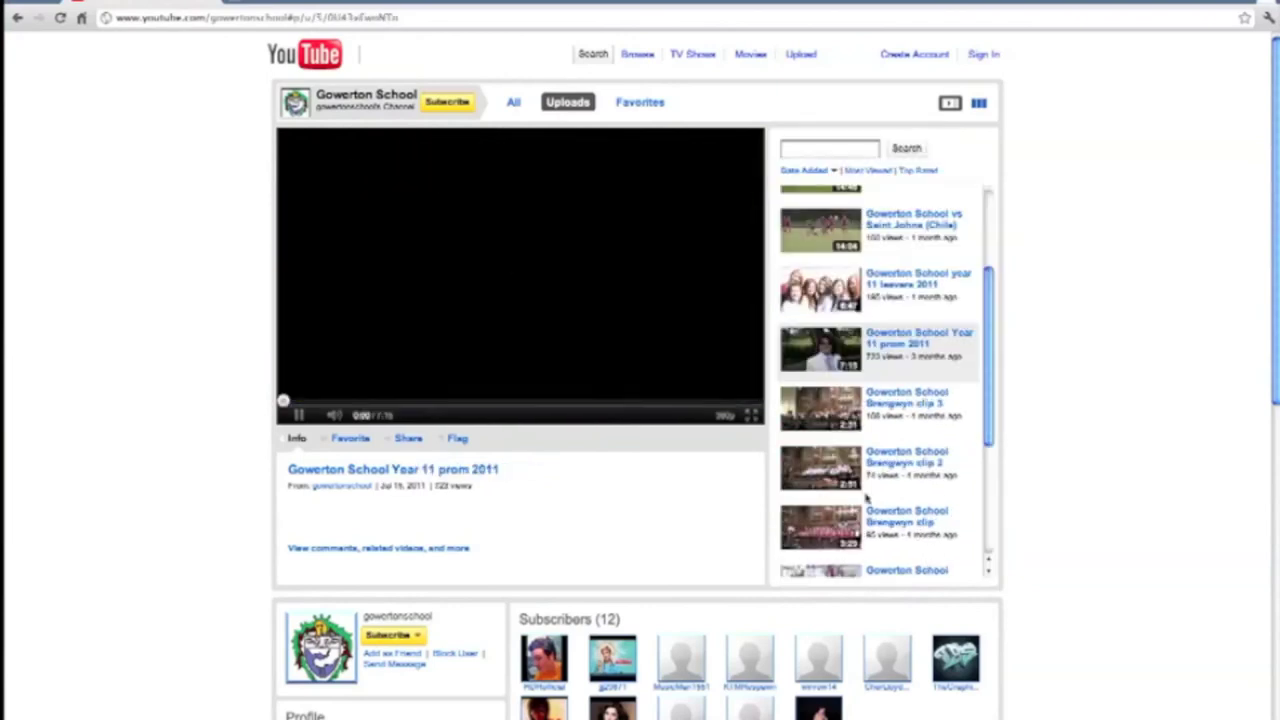